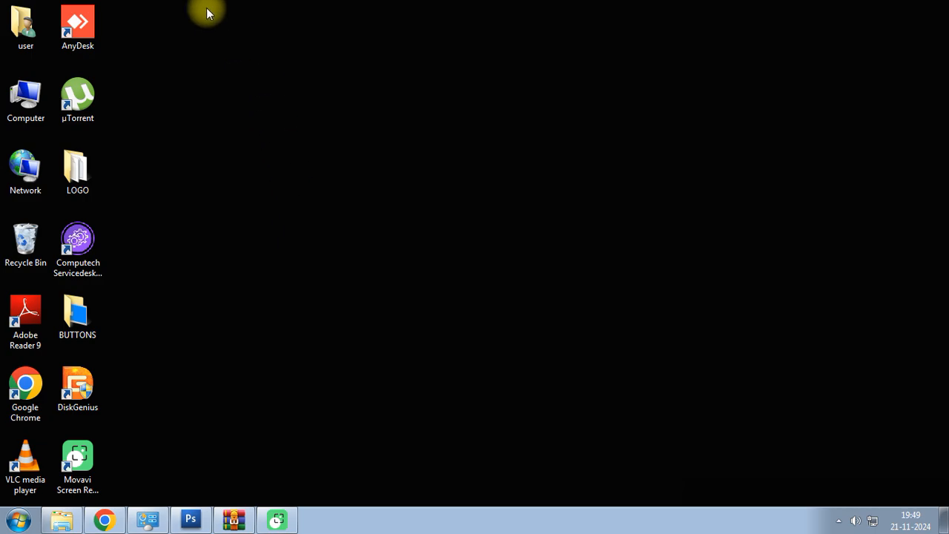
- Refresh the desktop and launch the Computech Servicedesk program
right_click(215, 46)
click(257, 85)
click(78, 245)
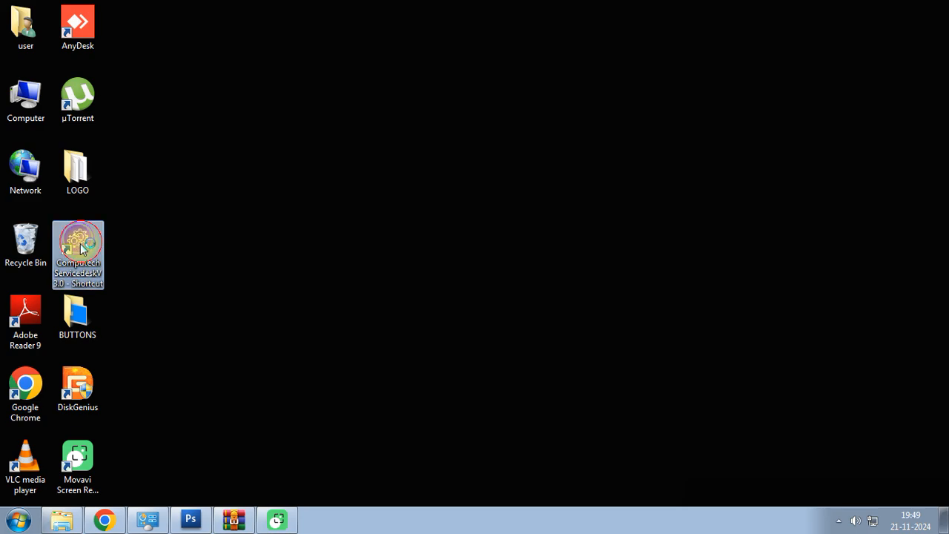
double_click(82, 249)
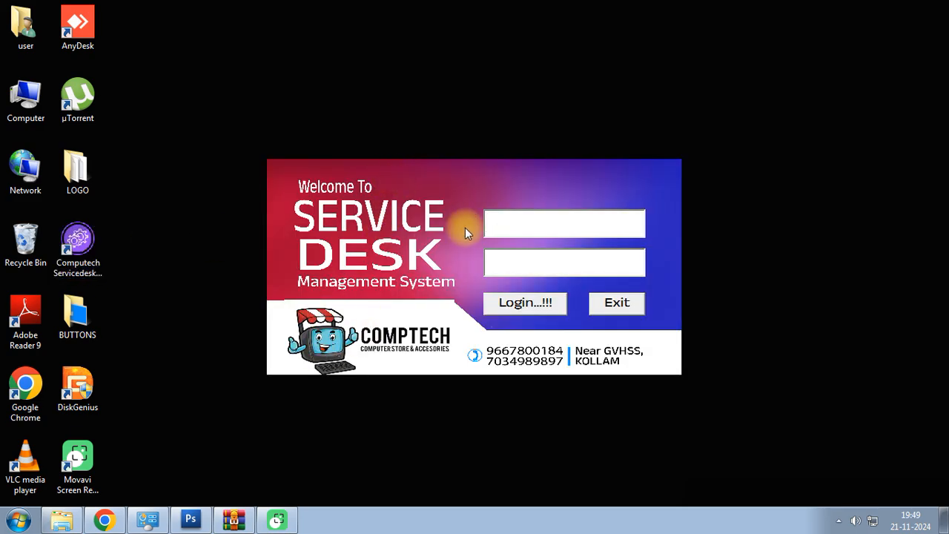
- Log in with the administrator username and password
click(503, 220)
key(Caps_Lock)
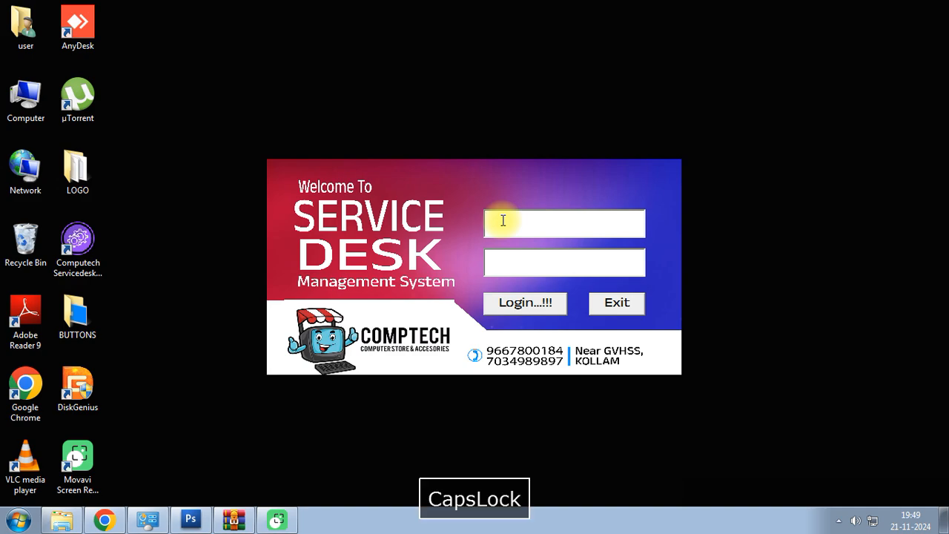
text(ADMIN)
key(Tab)
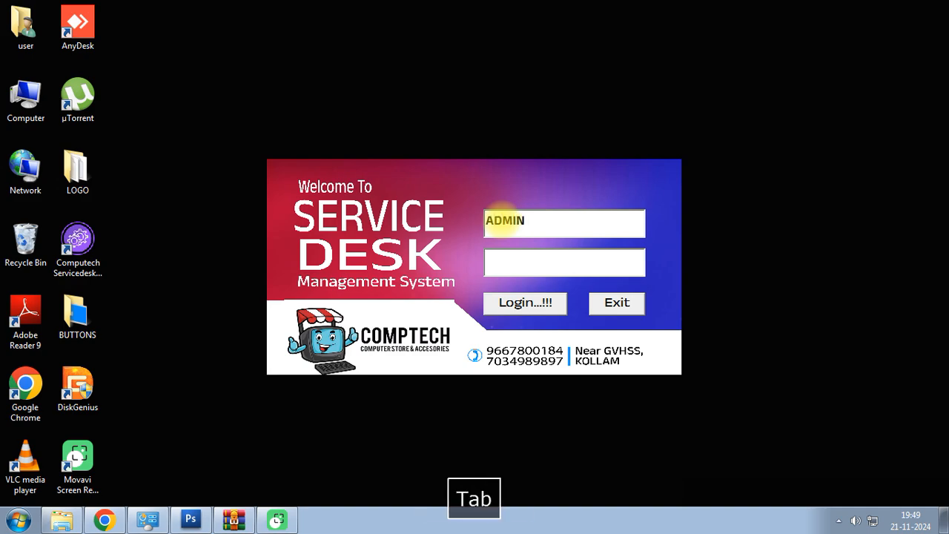
text(ADMIN)
key(Tab)
key(Return)
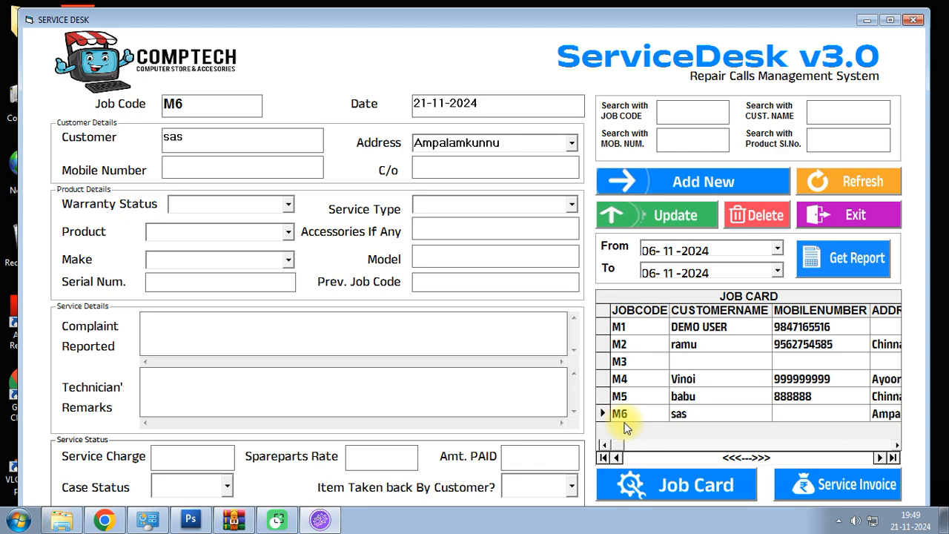
- Save job M6 as a new record and date the new job M7 21-11-2024
click(671, 187)
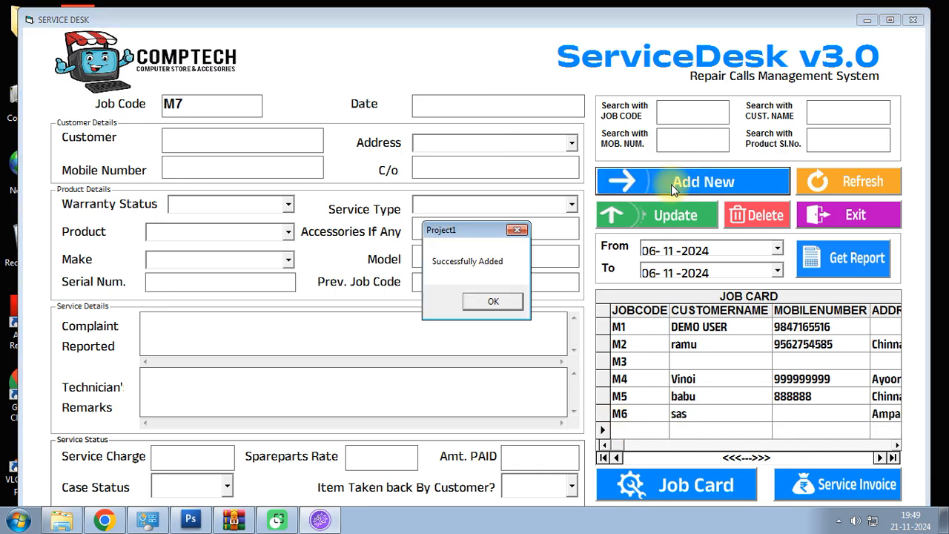
click(510, 302)
click(190, 105)
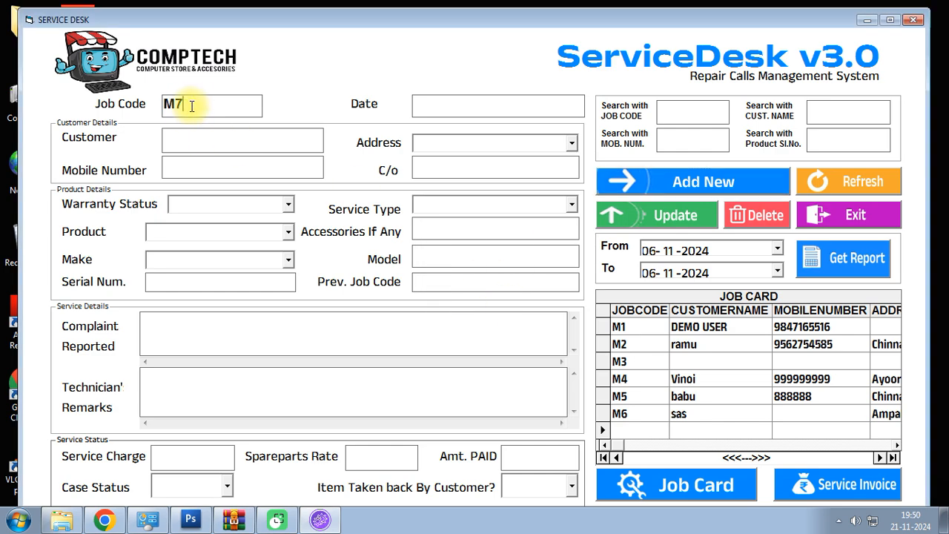
double_click(432, 109)
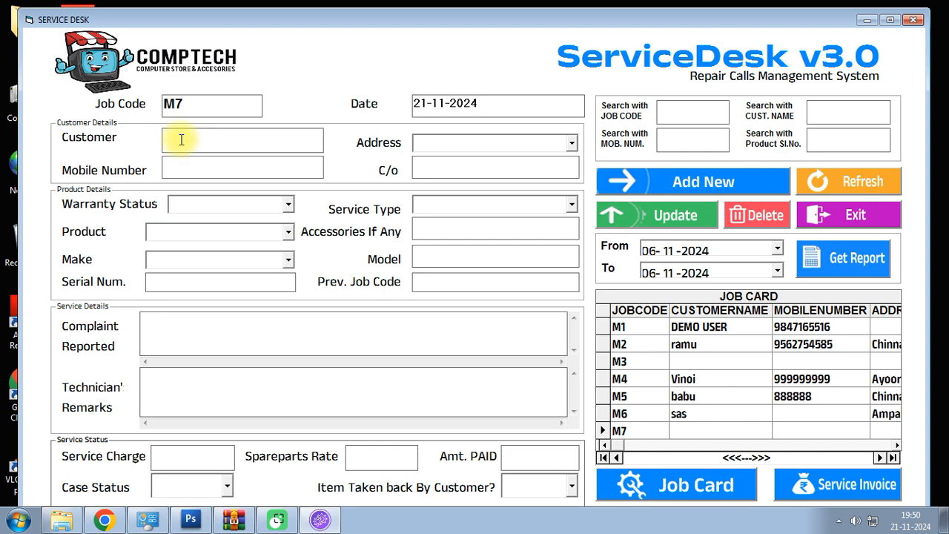
- Enter the customer's name, address Kundara and the customer's mobile number for job M7
text(ARUN)
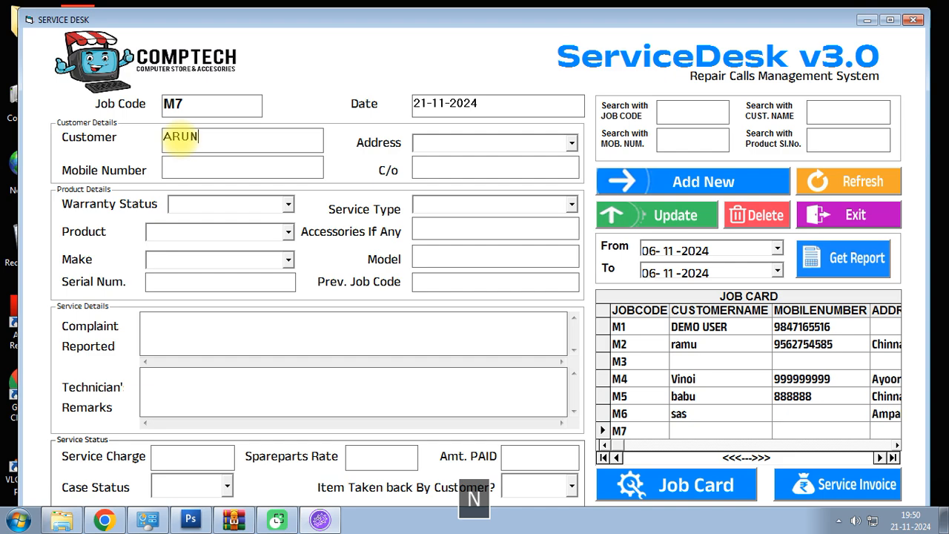
key(Tab)
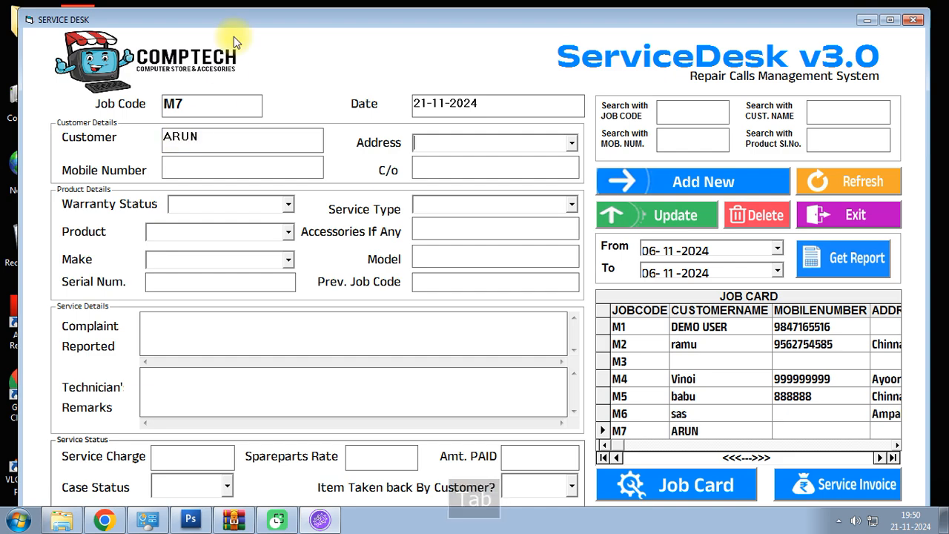
click(572, 143)
scroll(528, 200, down, 2)
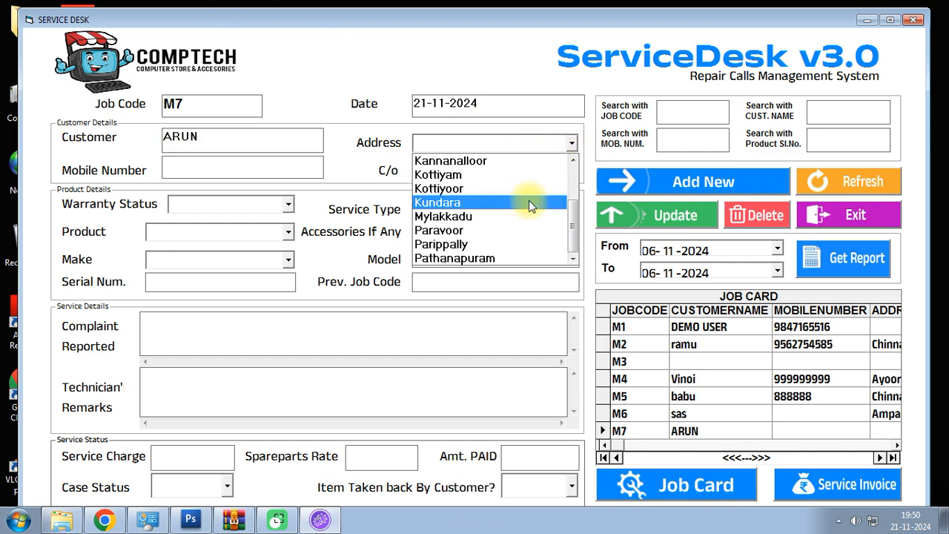
click(475, 203)
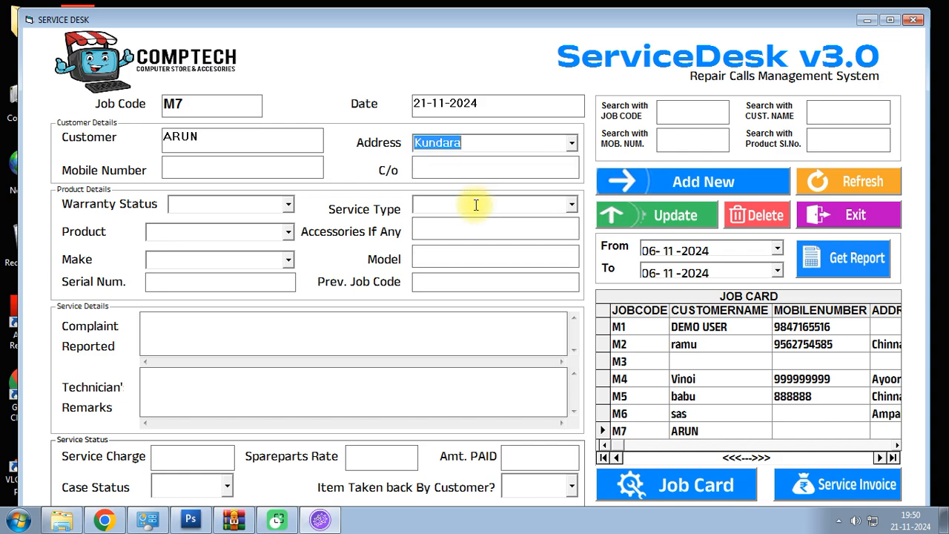
click(226, 172)
text(8888888888)
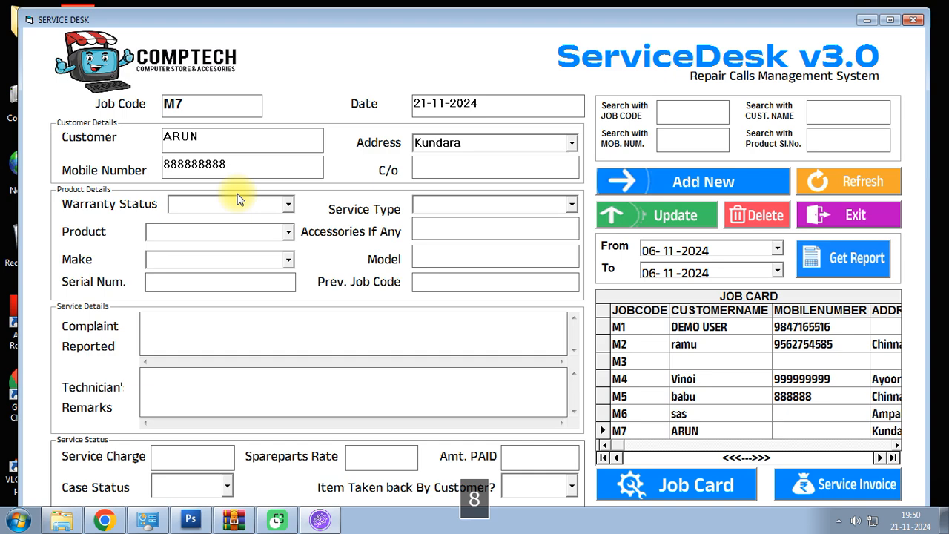
- Set warranty status to Out Of Warranty and service type to Carry In
click(292, 208)
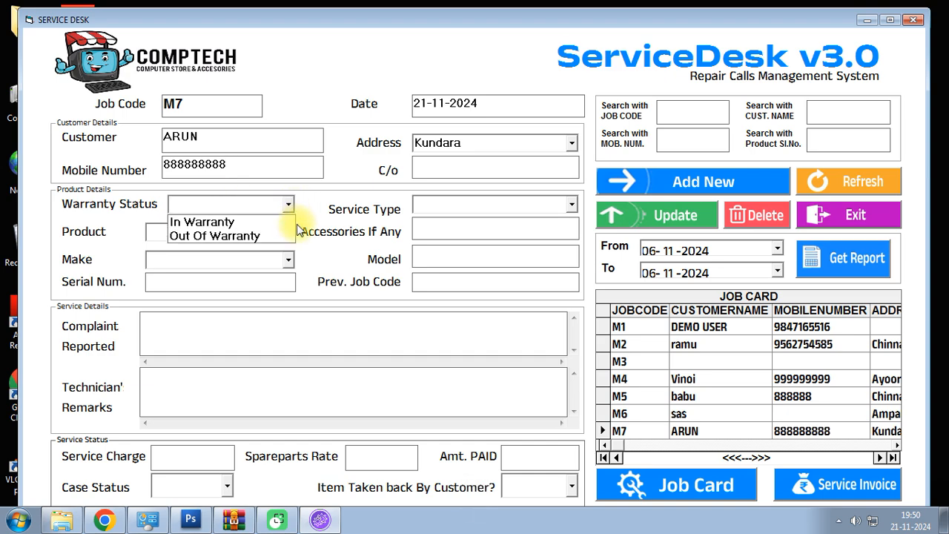
click(281, 237)
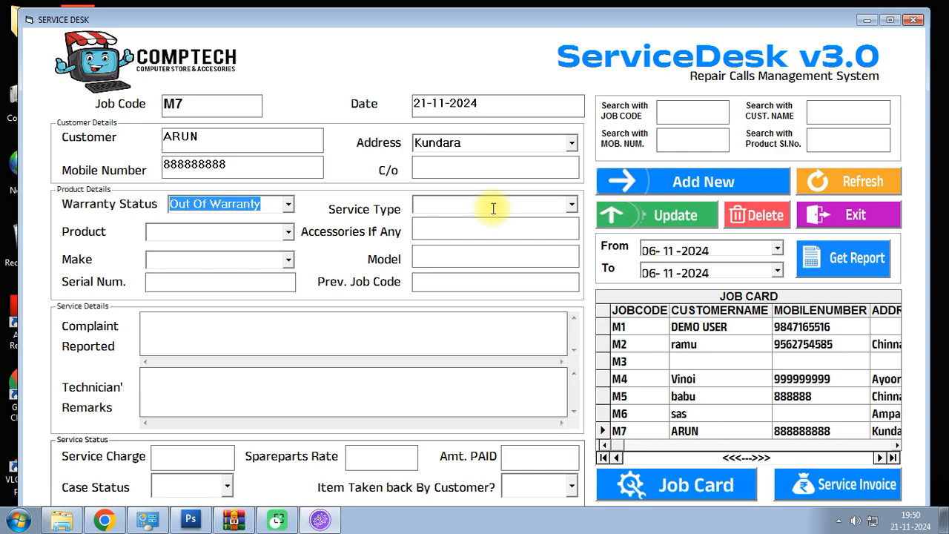
click(572, 206)
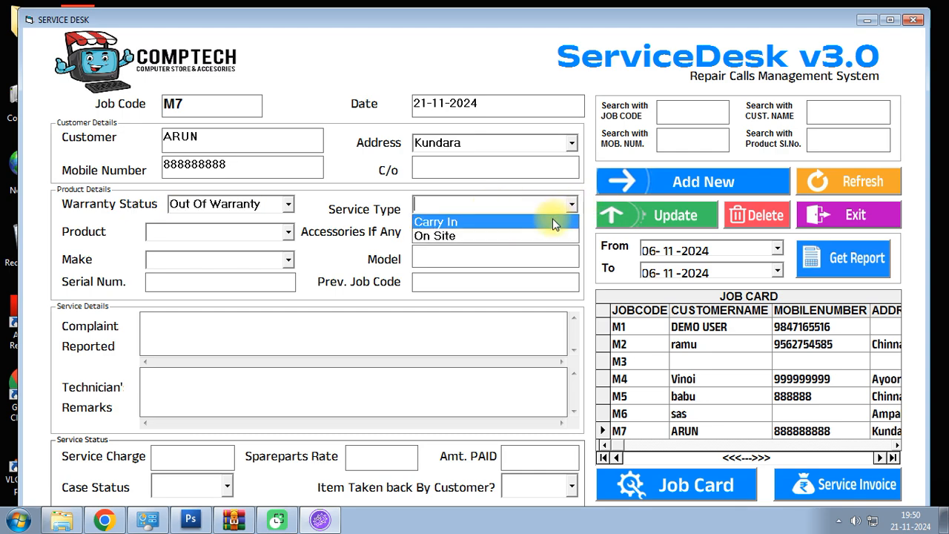
click(515, 222)
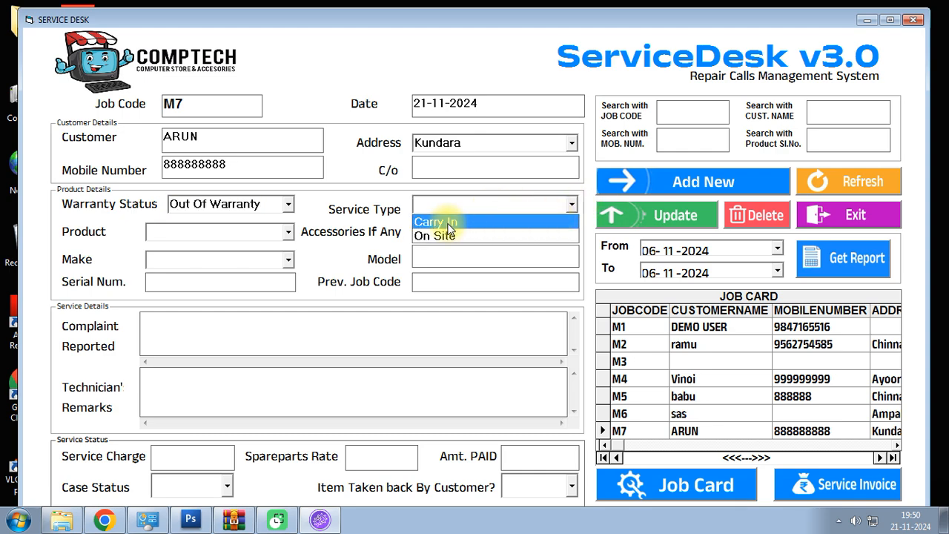
- Set job M7's product to LAPTOP, keeping the address as Kundara
click(287, 232)
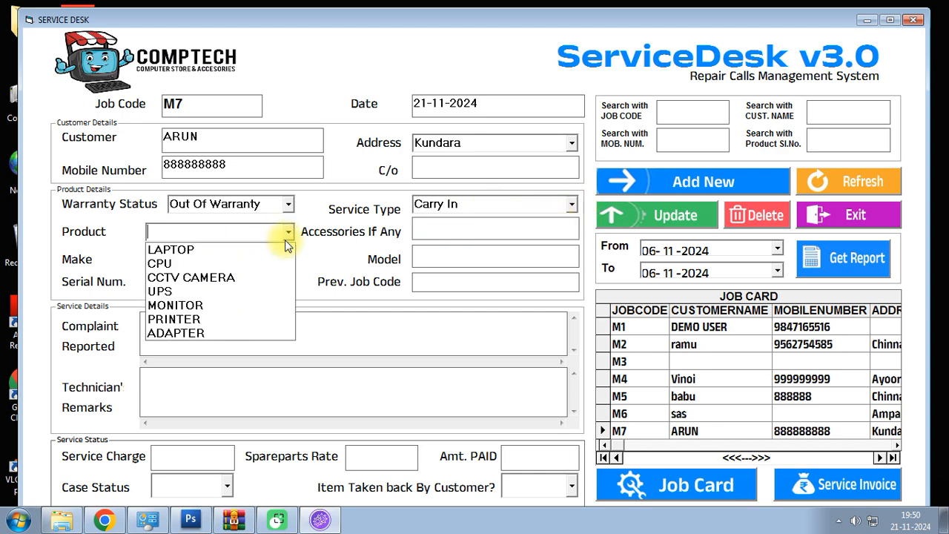
click(190, 251)
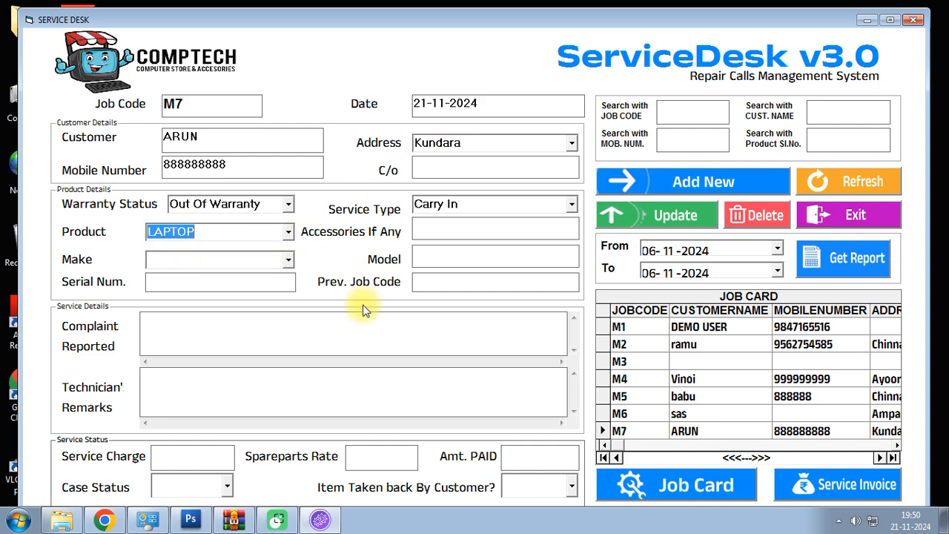
click(288, 233)
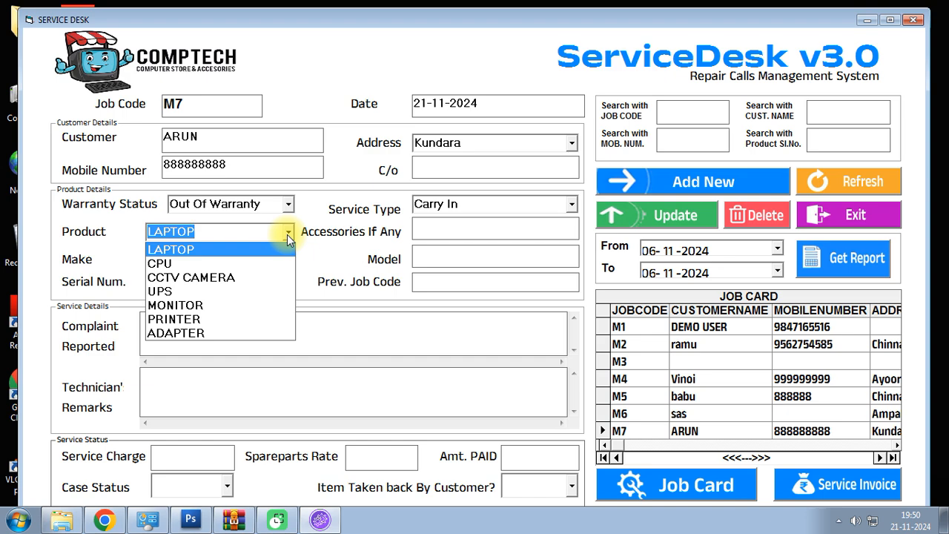
click(287, 233)
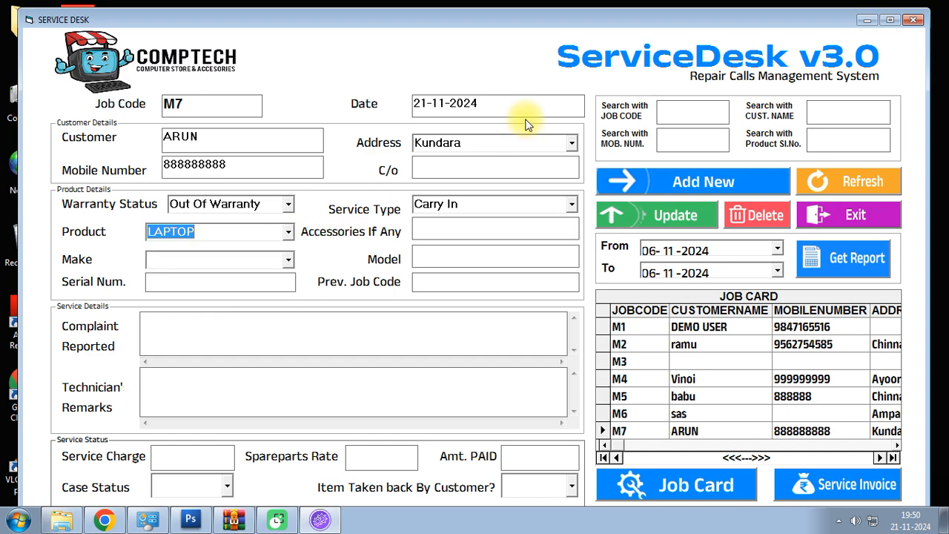
click(573, 144)
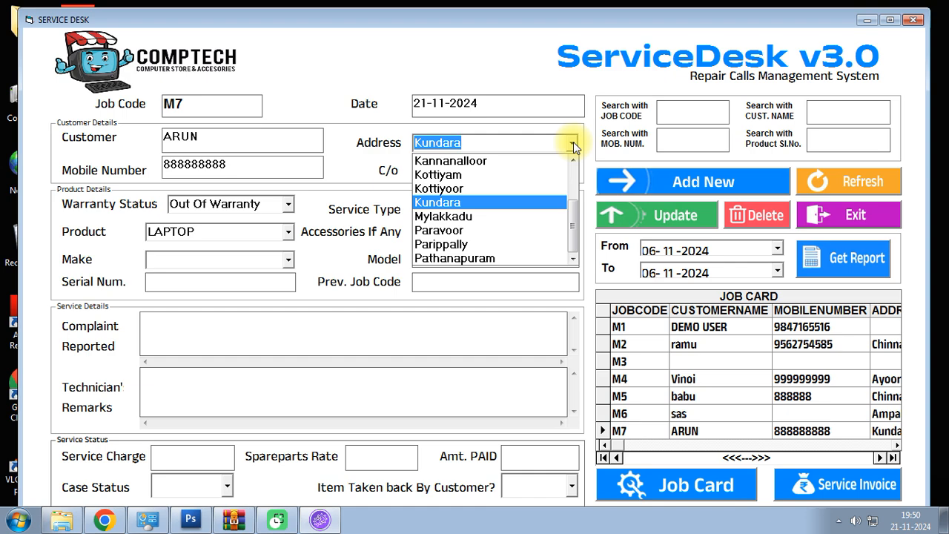
mouse_move(572, 224)
mouse_down()
mouse_move(572, 173)
mouse_move(570, 242)
mouse_up()
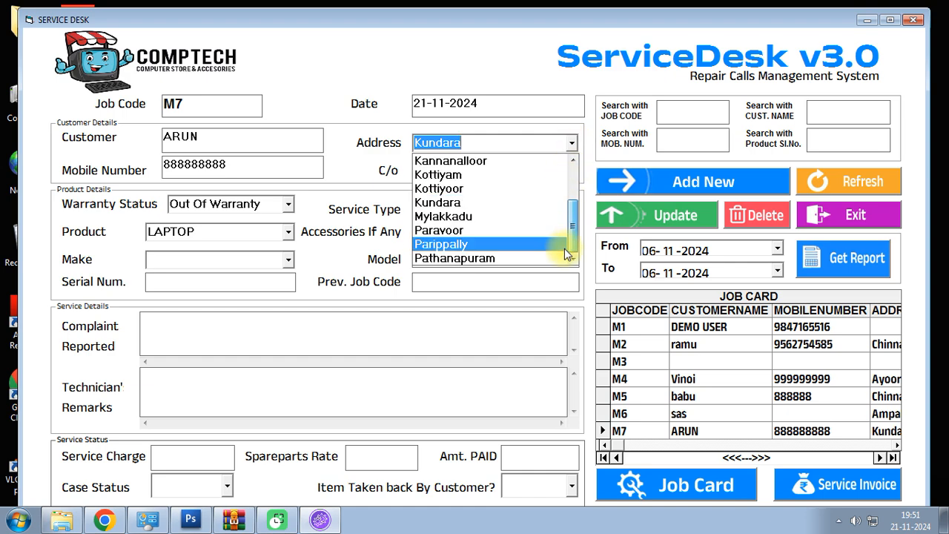
click(363, 220)
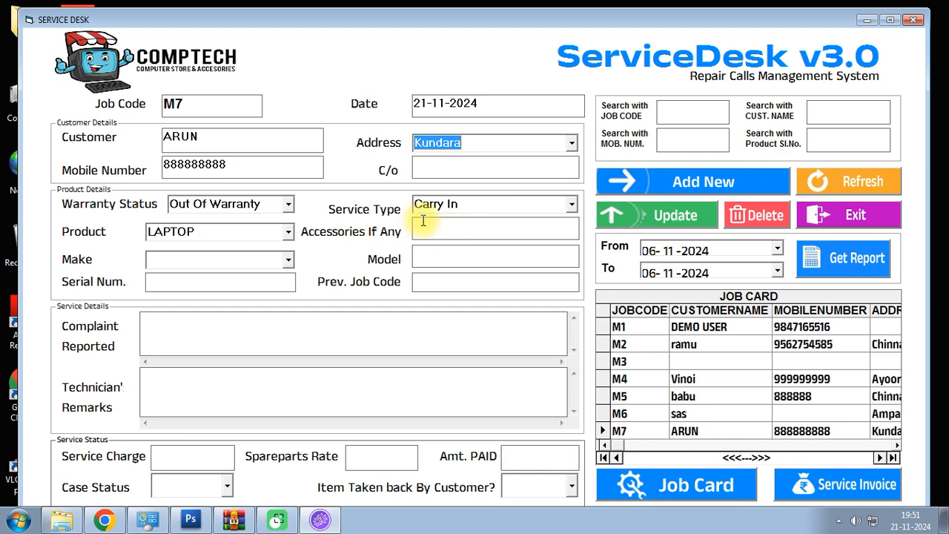
click(185, 234)
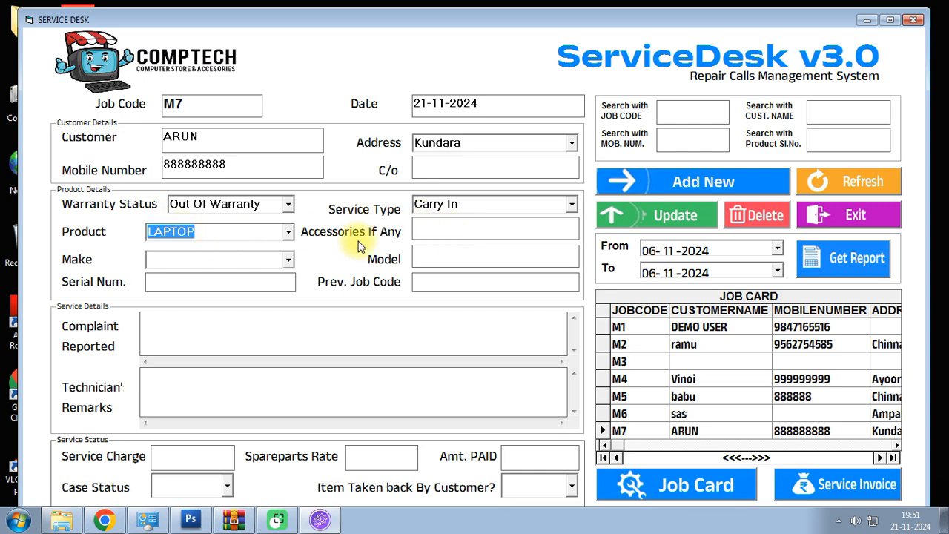
click(445, 230)
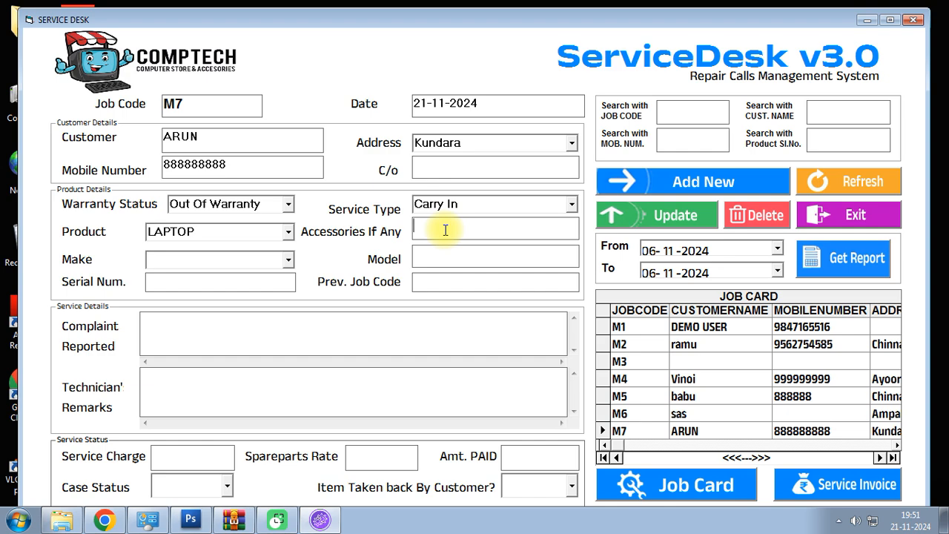
- Enter accessories BAG, ADAPTER, make HP, model 15S, serial 123456 and complaint SYTEM SLOW
text(BAG)
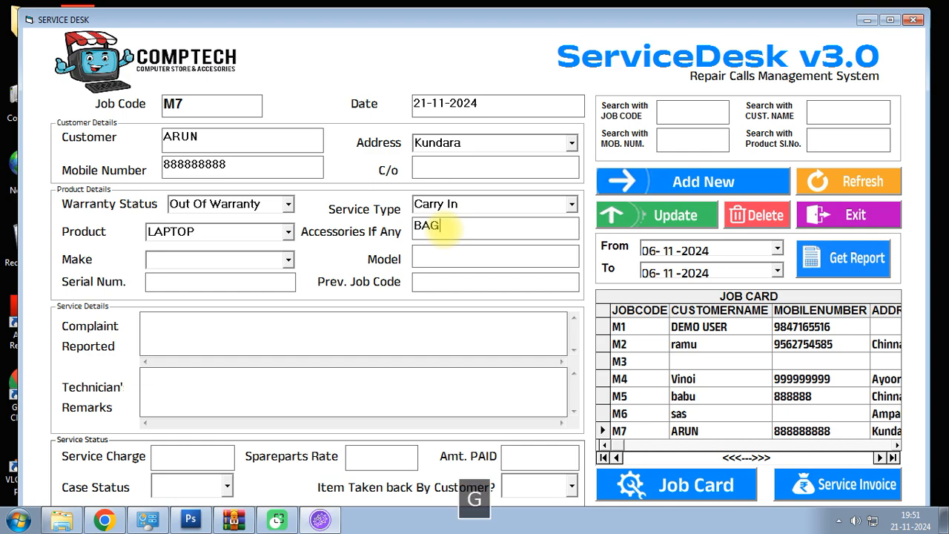
text(, ADAPTER)
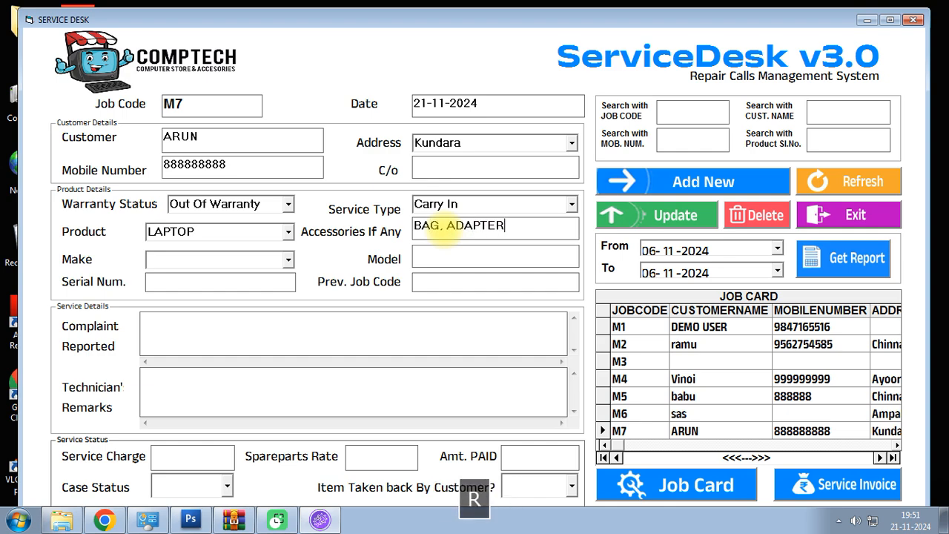
click(288, 260)
click(254, 291)
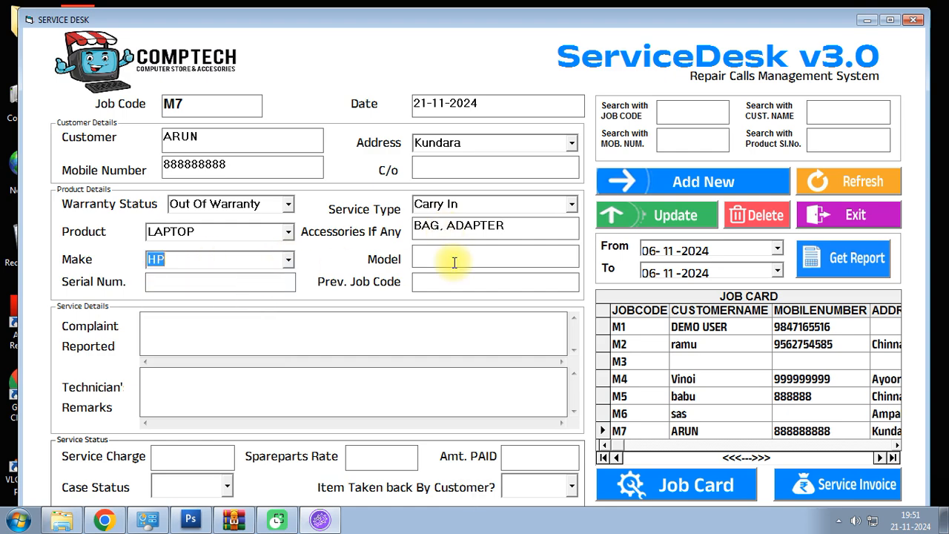
click(454, 261)
text(15S)
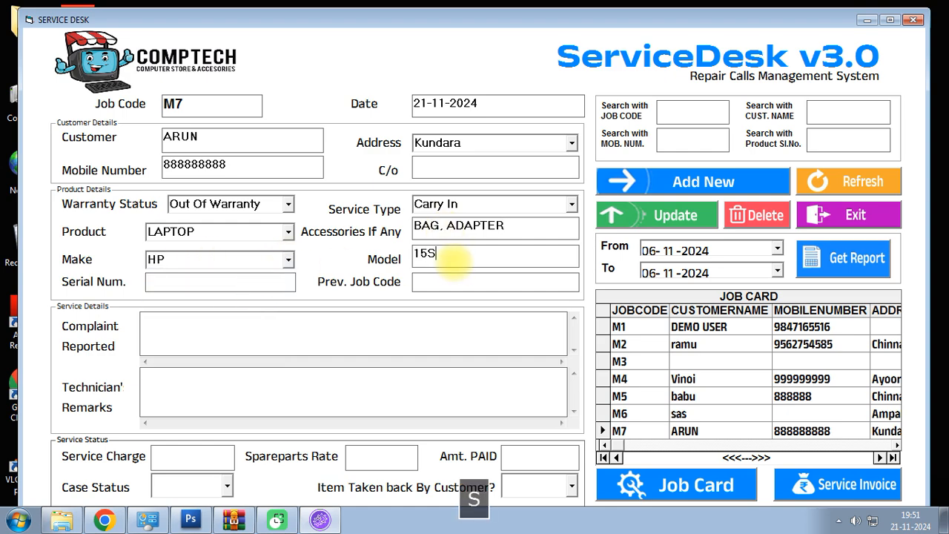
click(212, 284)
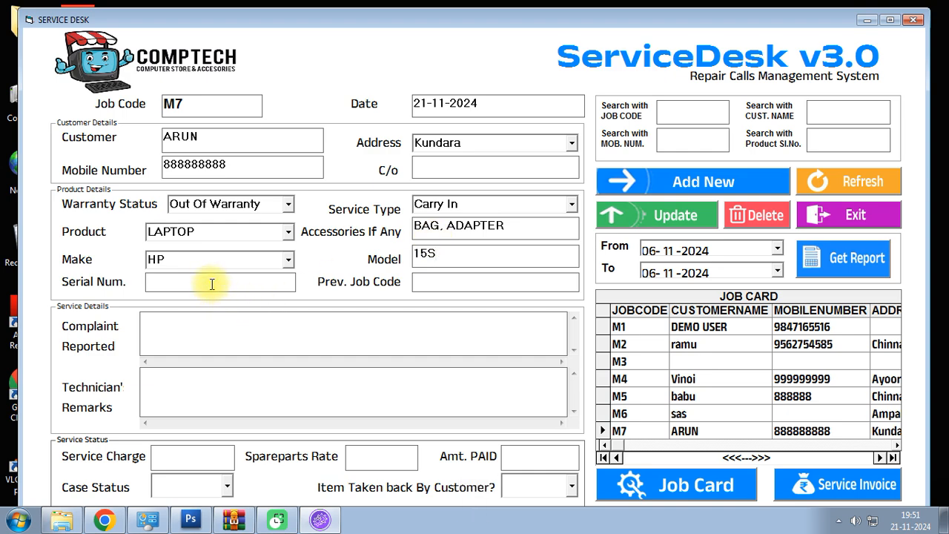
text(123456)
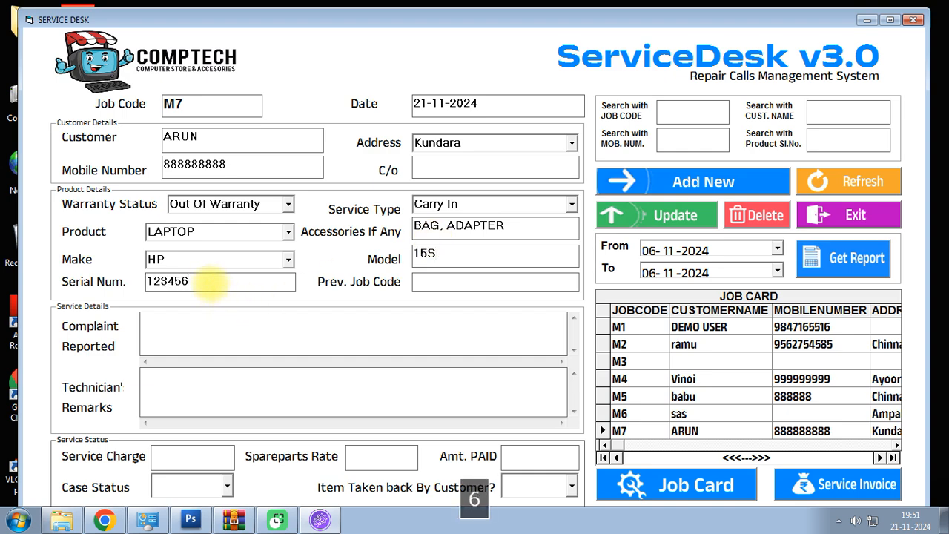
click(180, 331)
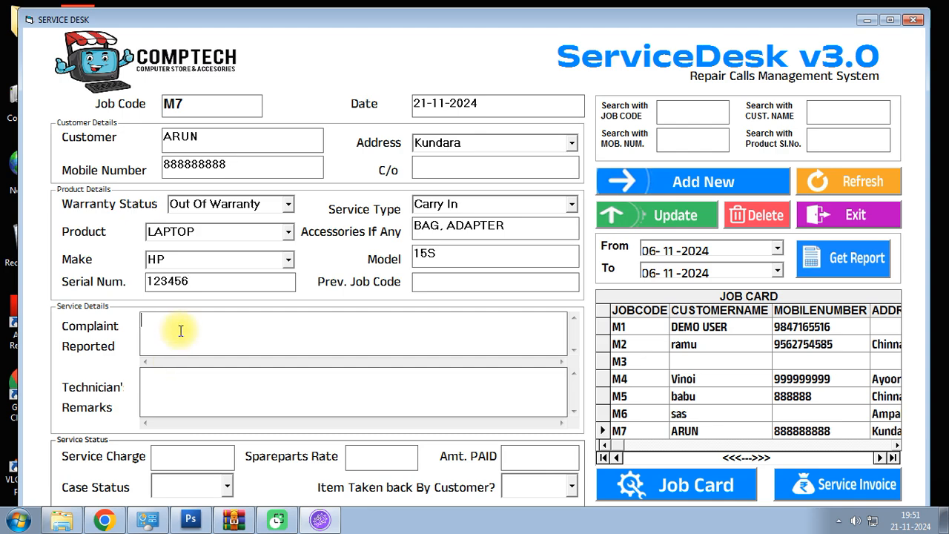
text(SYTE)
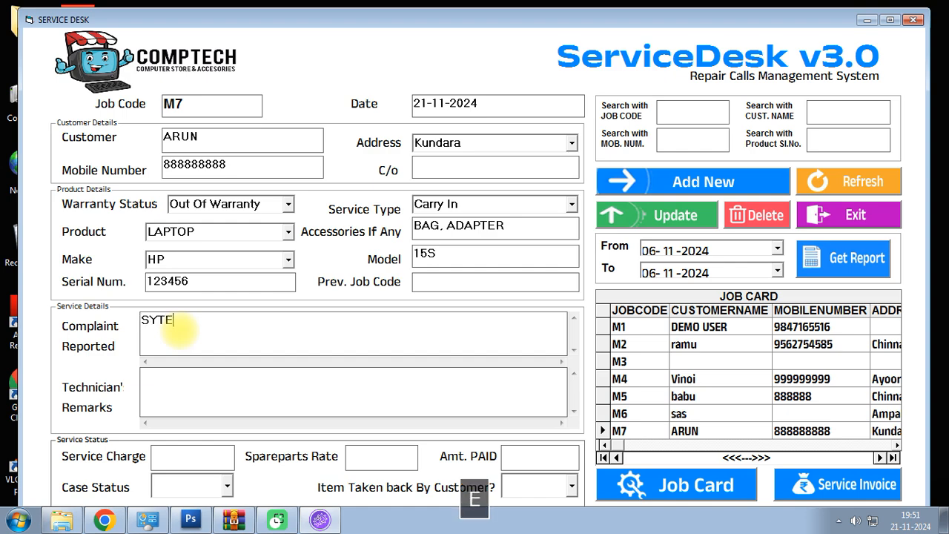
text(M SLOW)
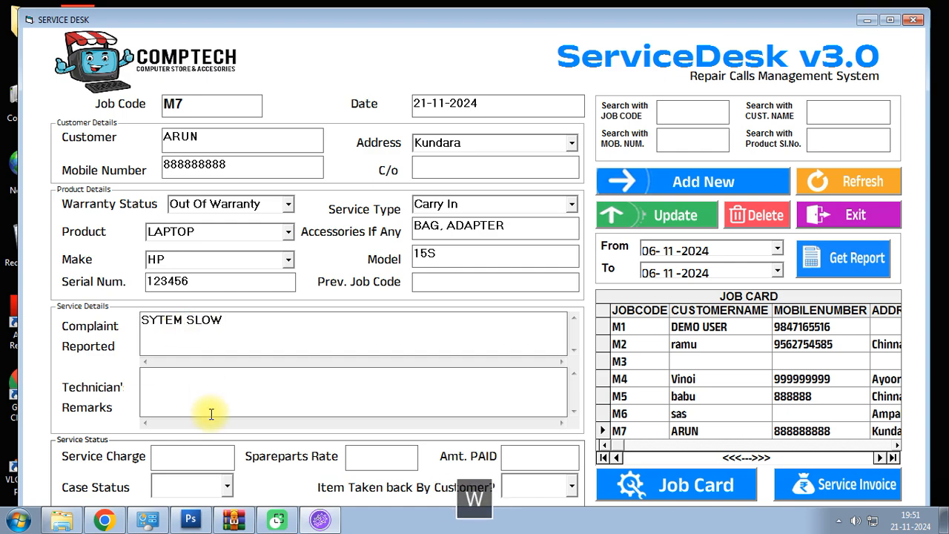
- Write the technician's remark 'need to Windows reinstall' for job M7
click(196, 380)
key(Caps_Lock)
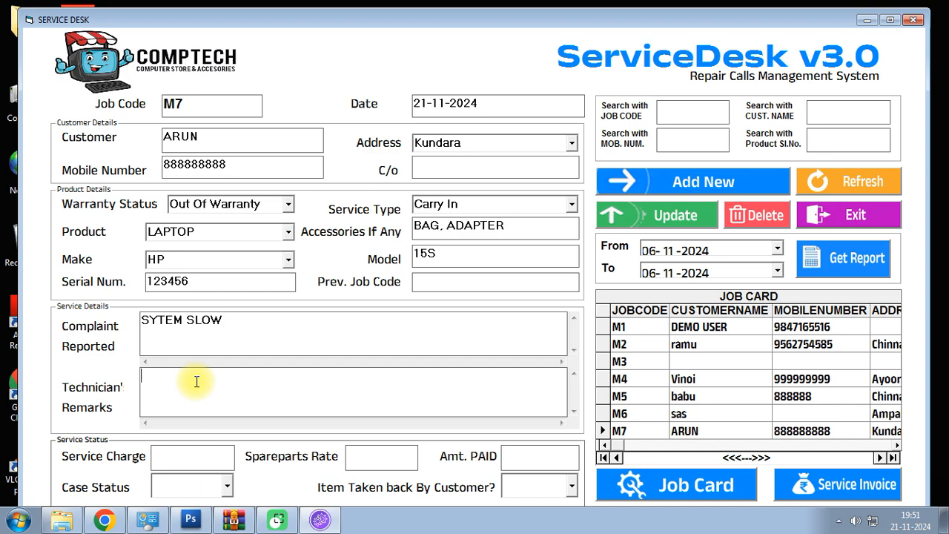
text(Windows )
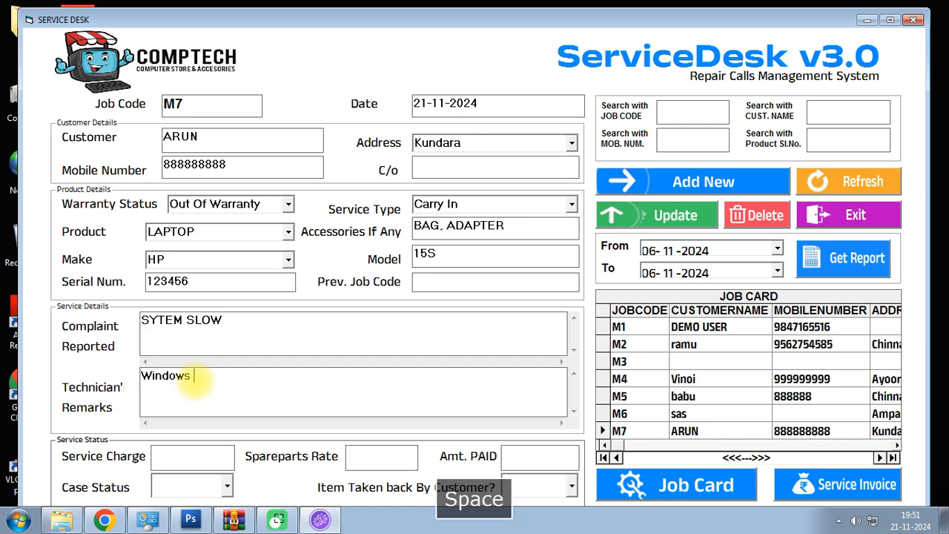
text(reinsta)
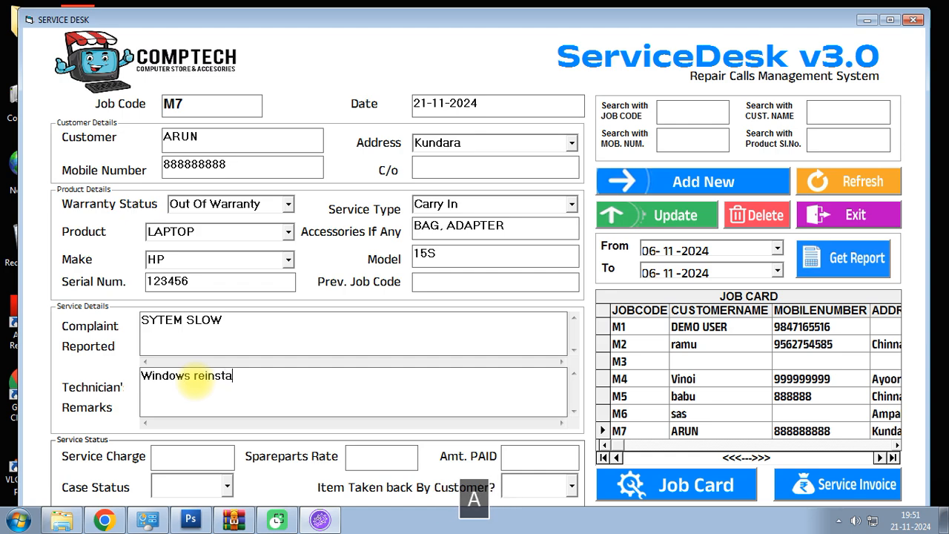
text(ll)
click(144, 375)
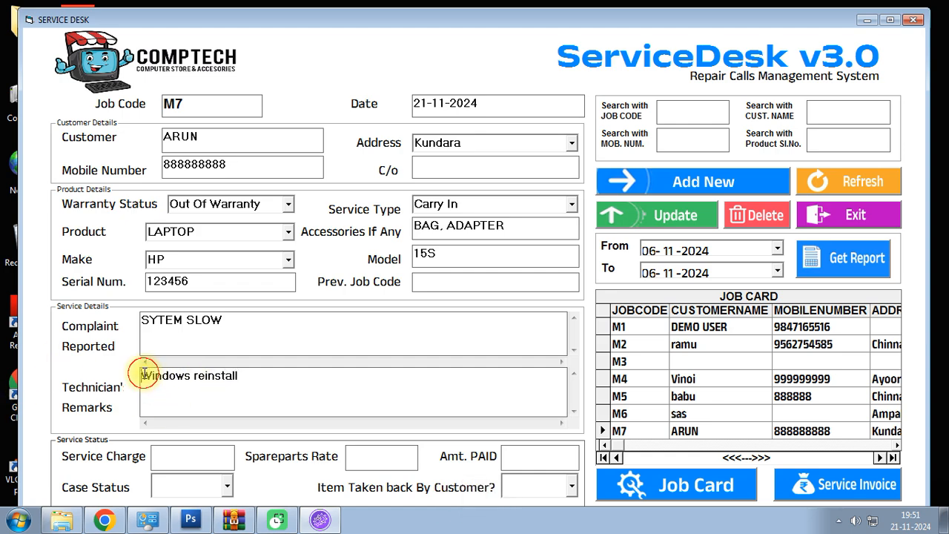
text(Need to )
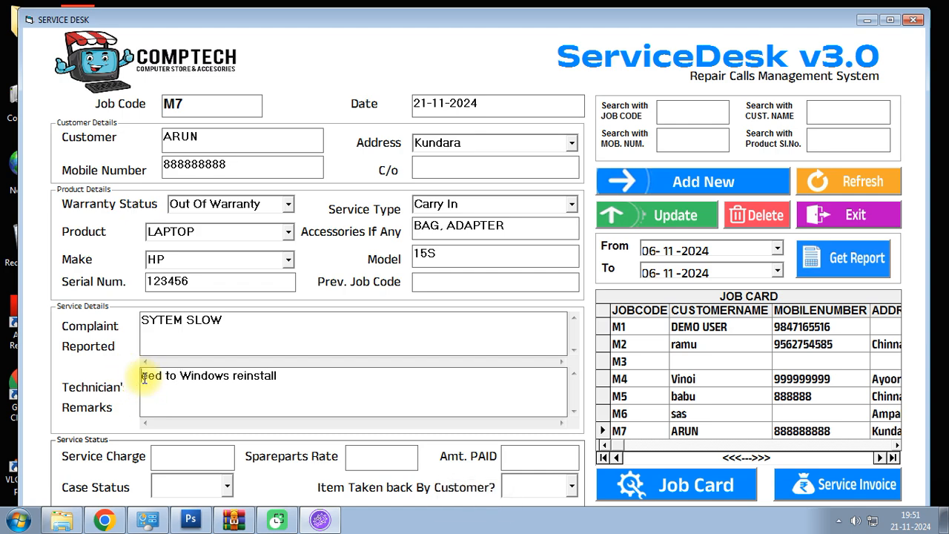
text(n)
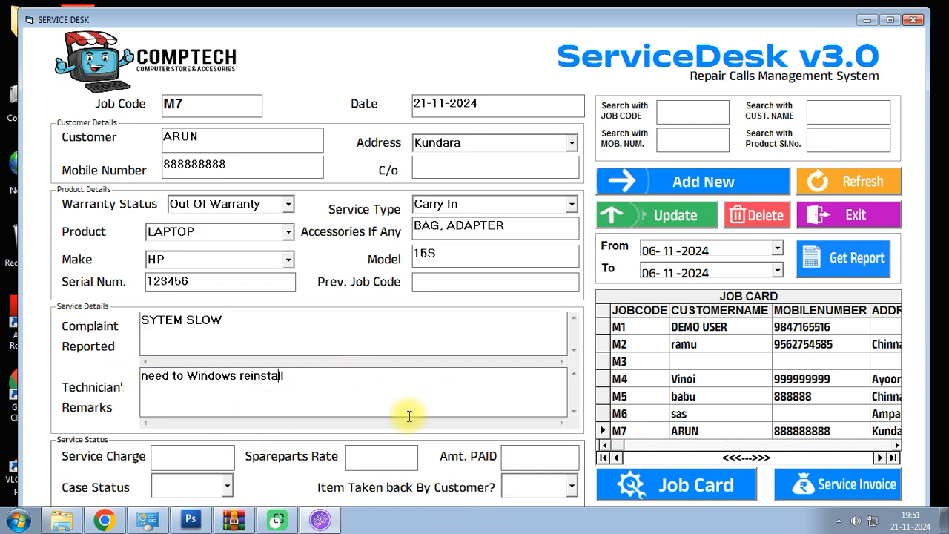
click(207, 452)
- Enter service charge 500 and set the case status to Open
text(500)
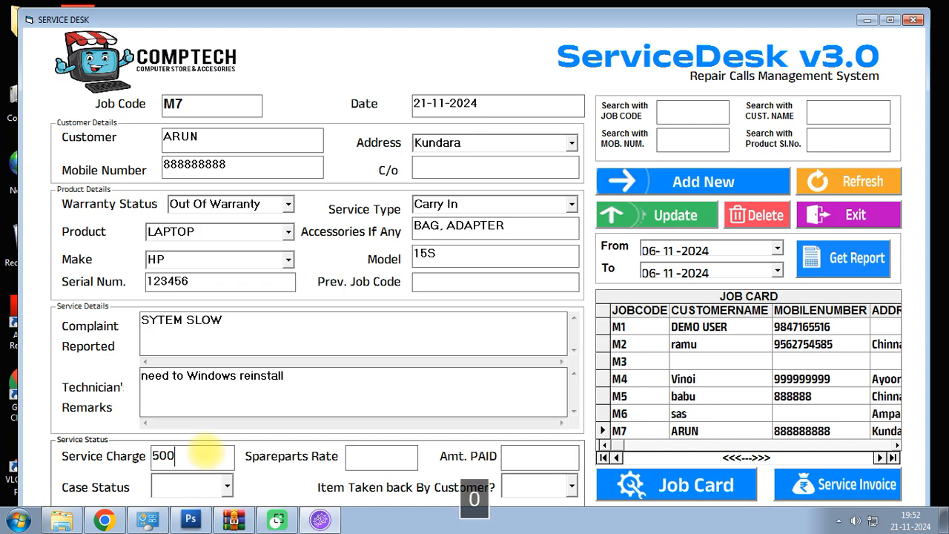
click(366, 460)
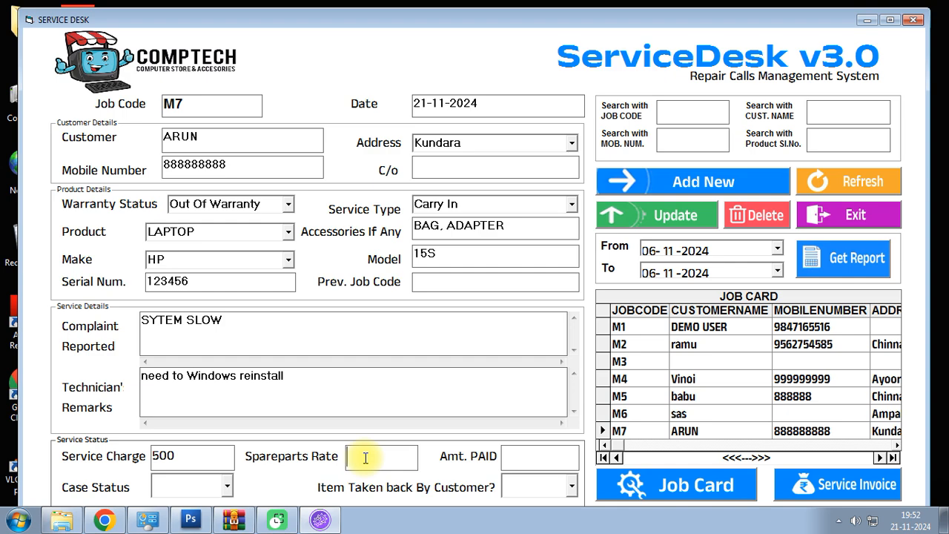
click(530, 457)
click(227, 488)
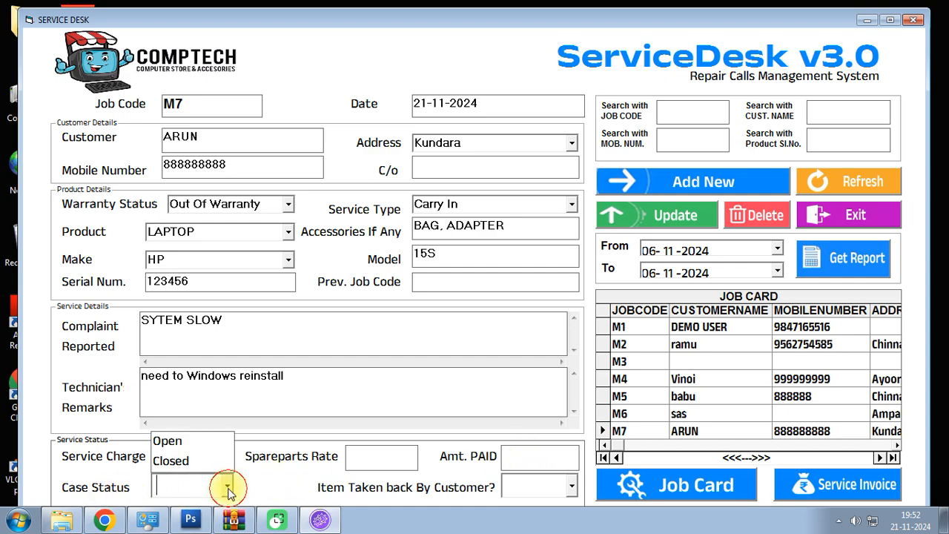
click(167, 444)
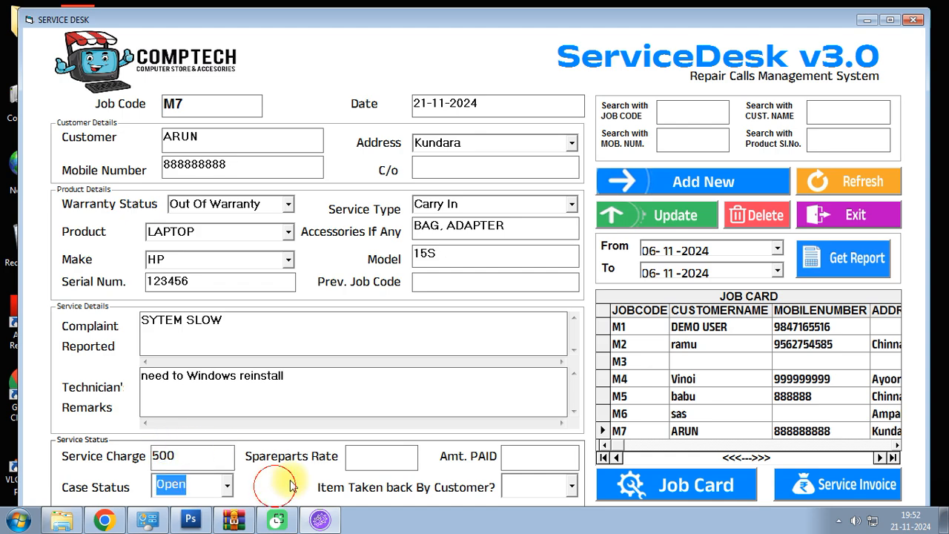
click(572, 488)
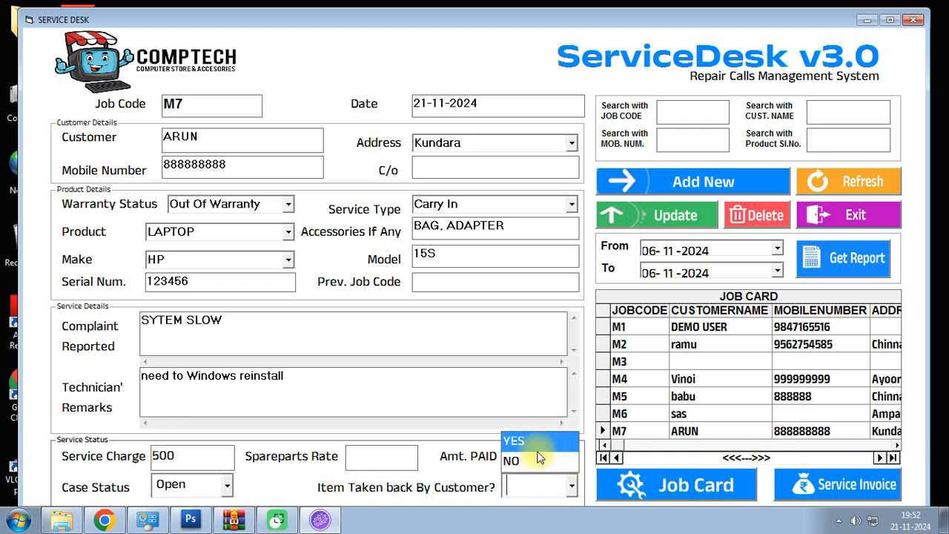
click(459, 491)
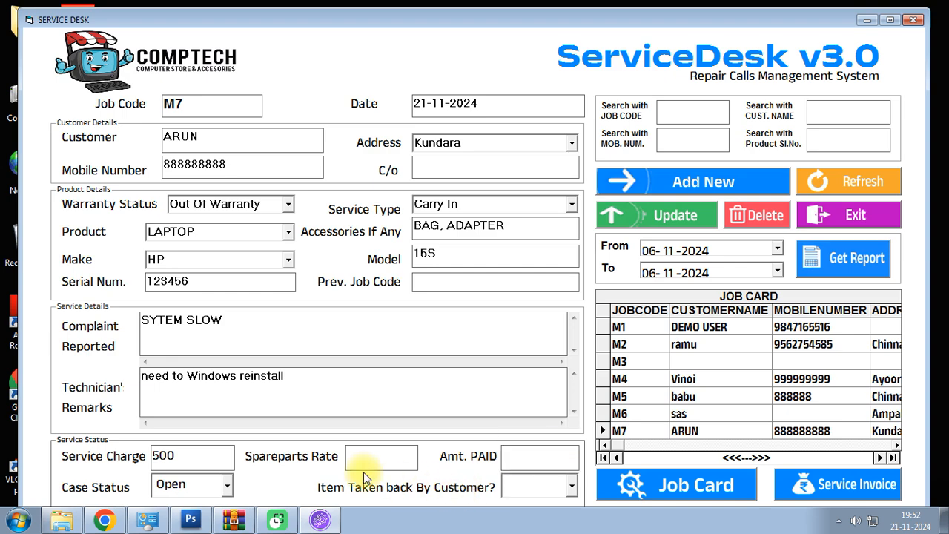
- Save job M7 and preview its job card
click(649, 219)
click(491, 302)
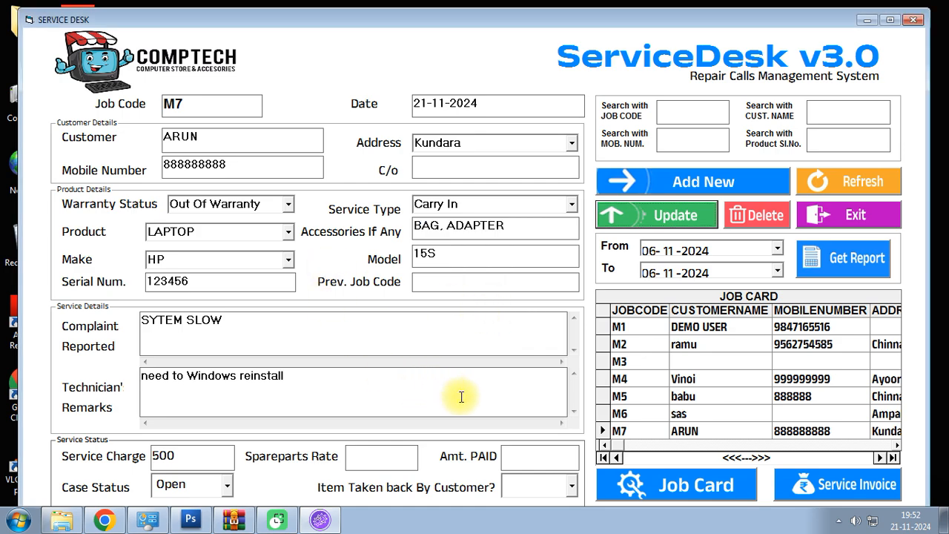
click(631, 486)
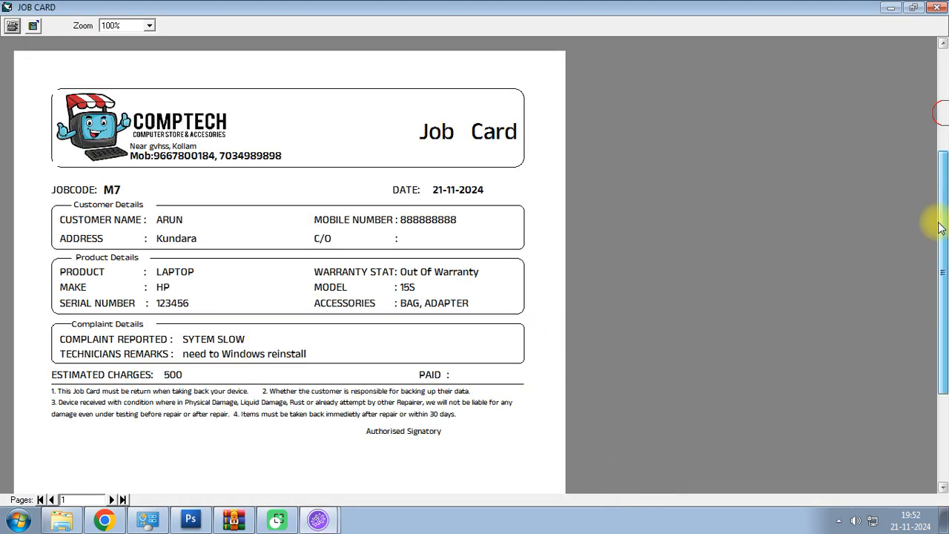
- Scroll through the M7 job card, cancel printing, and close the preview
click(940, 332)
drag(940, 332, 940, 132)
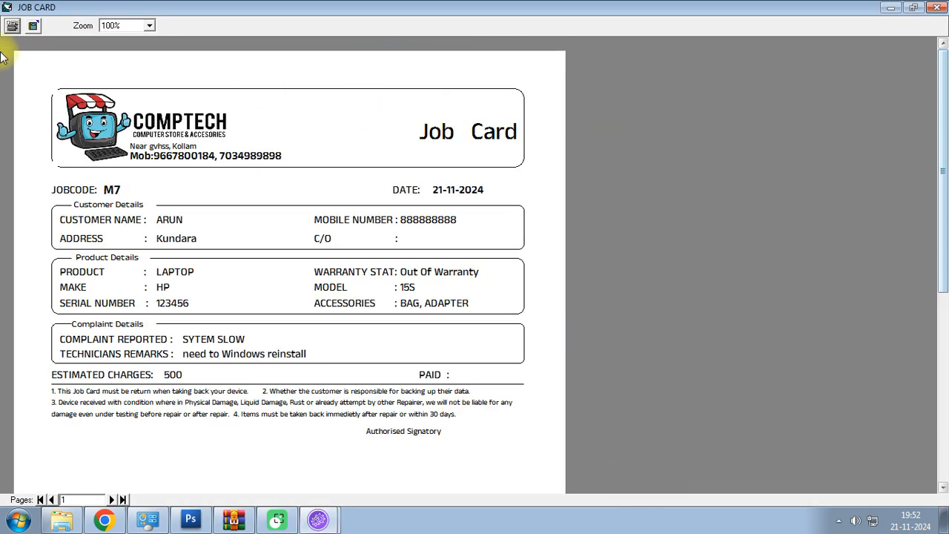
click(12, 25)
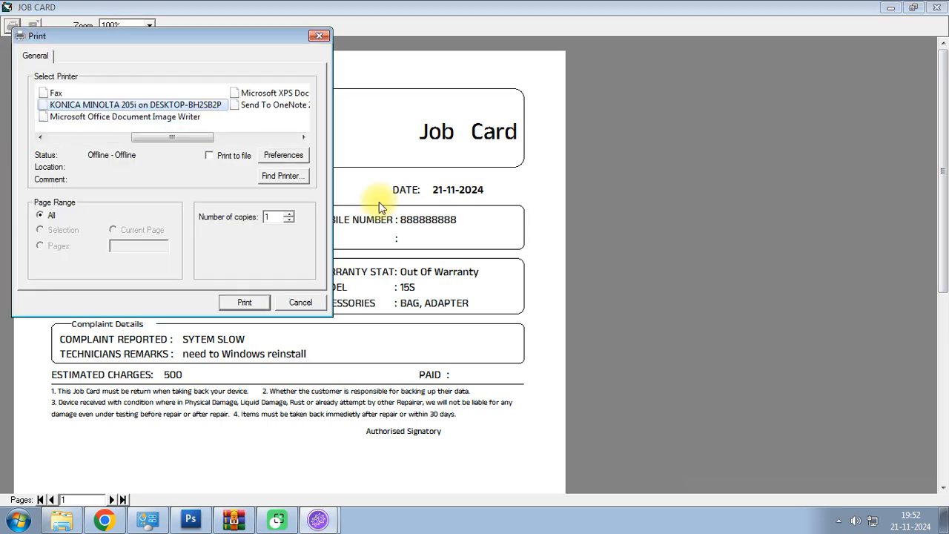
drag(190, 50, 325, 59)
drag(280, 144, 470, 81)
click(453, 44)
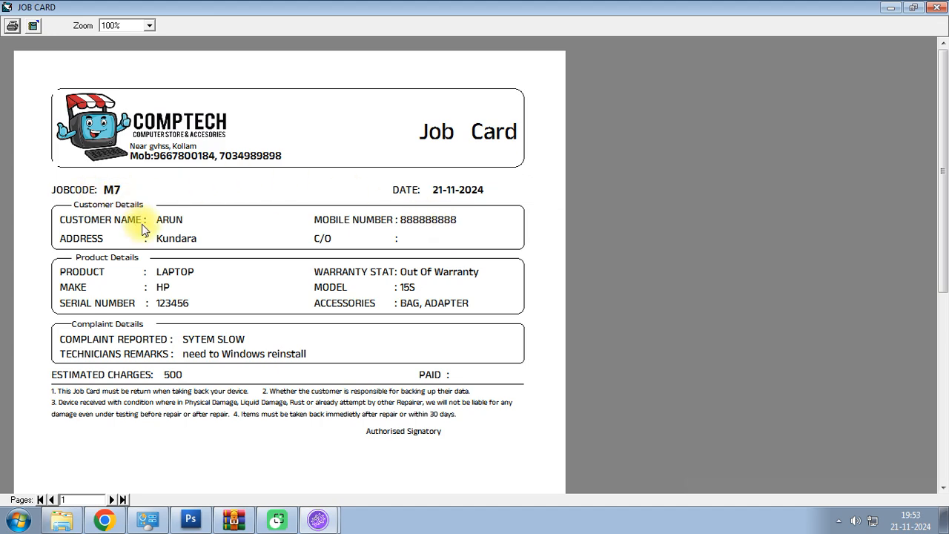
click(937, 6)
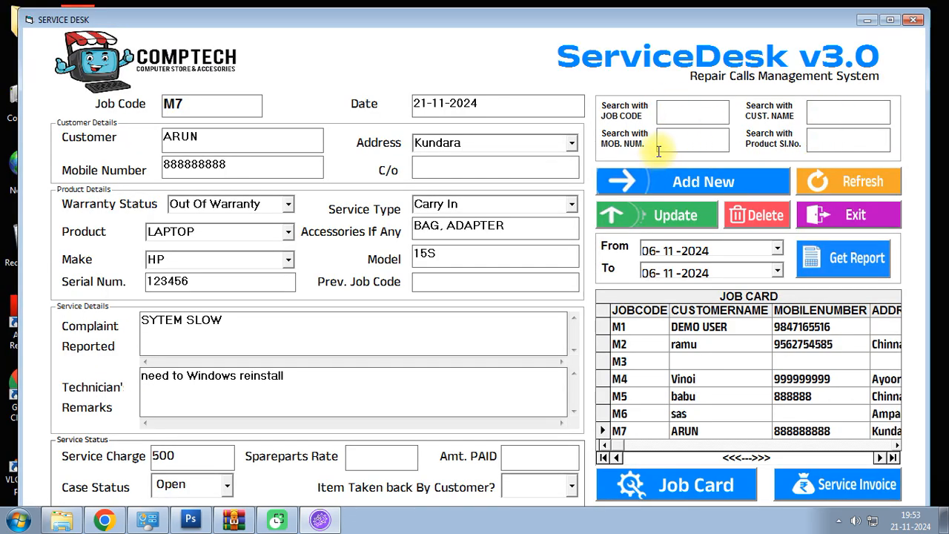
- Search jobs by job code m2, then clear the search to list all jobs
click(687, 114)
text(m)
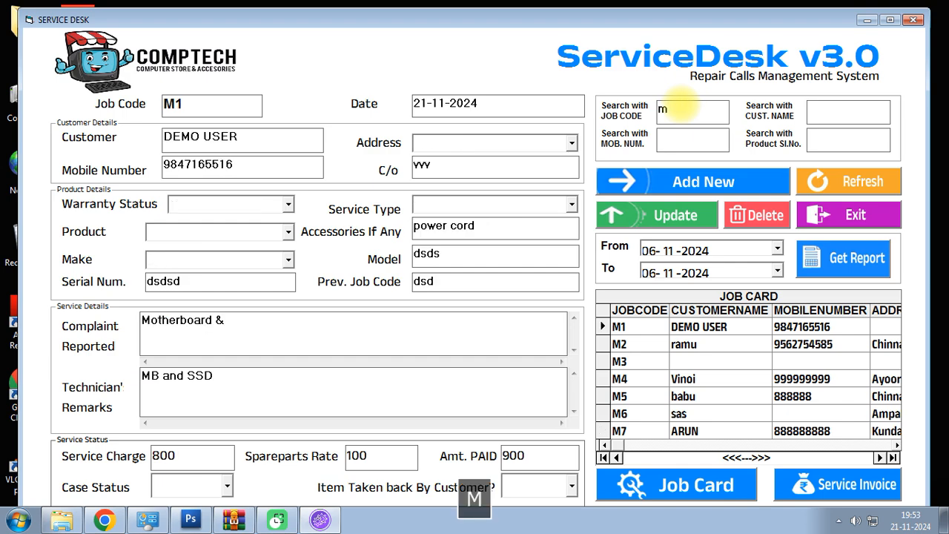
text(2)
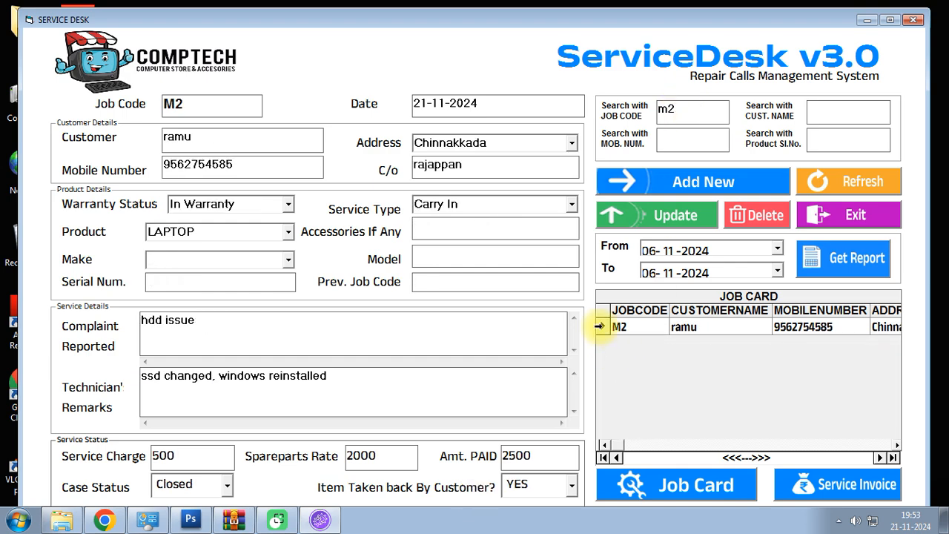
click(423, 392)
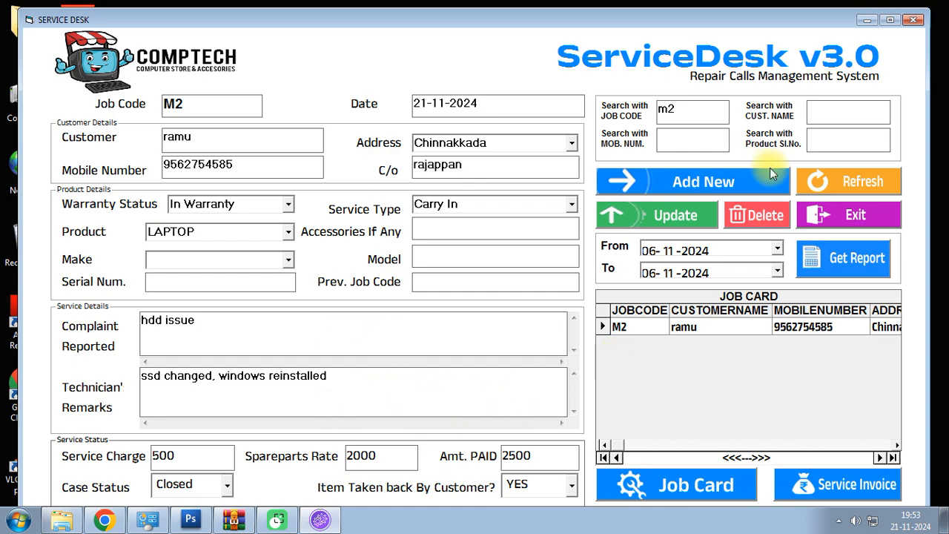
drag(689, 111, 614, 124)
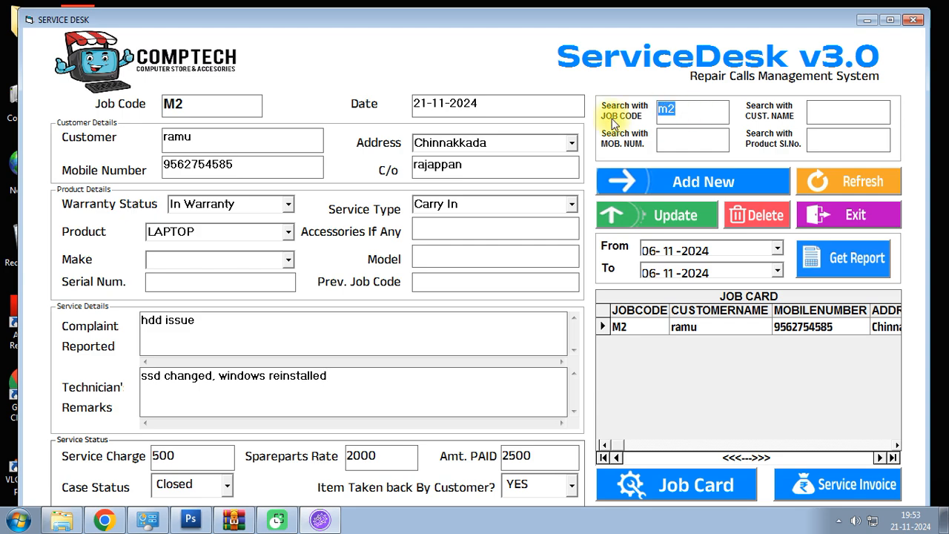
key(BackSpace)
- Search by customer name 'vin' and load job M4 from the results
click(834, 111)
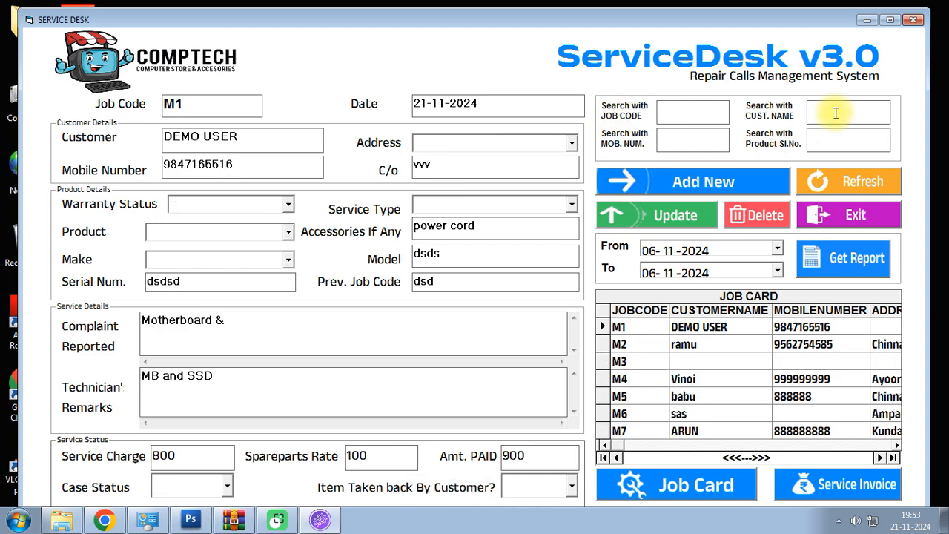
text(ar)
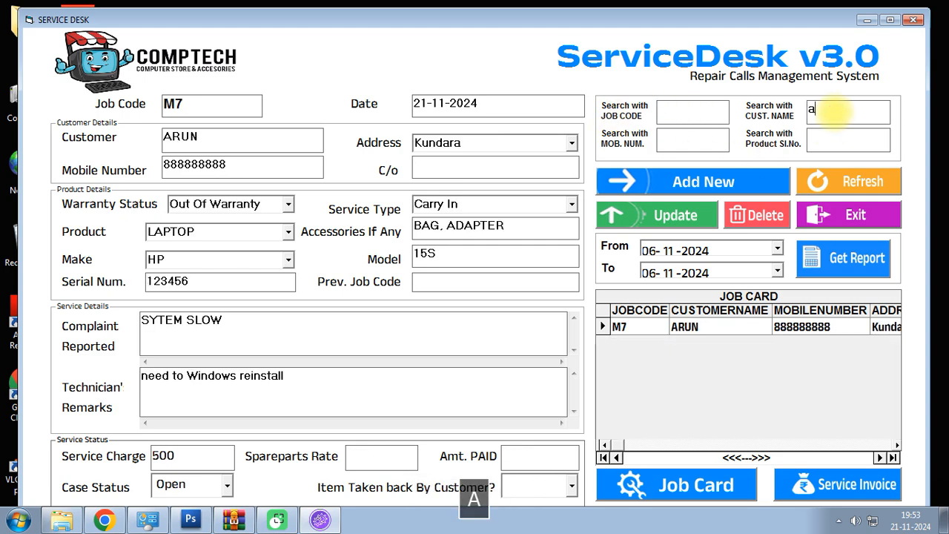
key(BackSpace)
key(BackSpace)
text(vin)
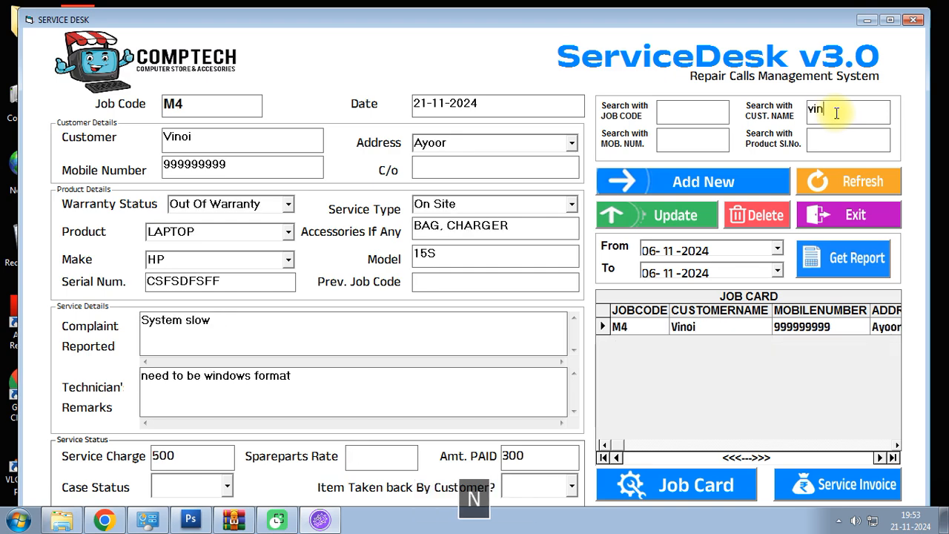
click(599, 327)
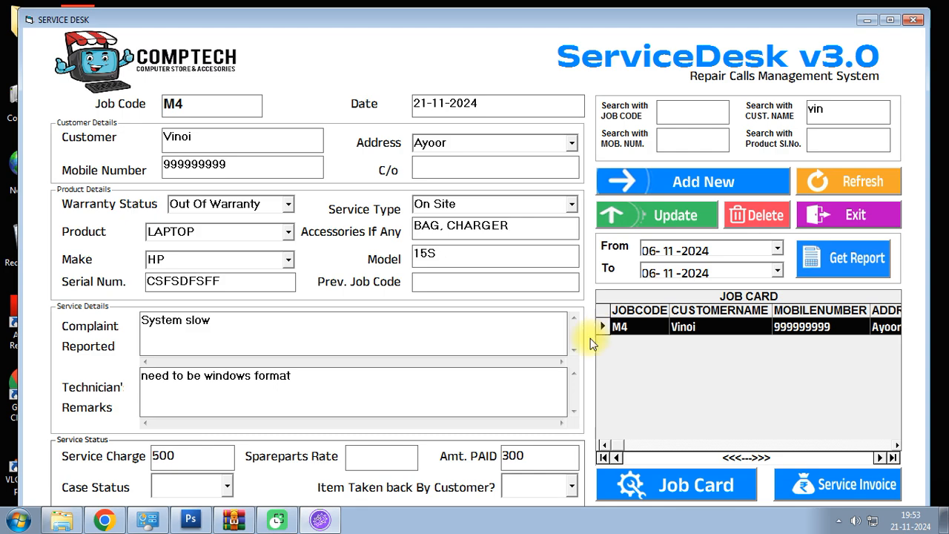
click(427, 377)
- Append '. ssd changed' to M4's remarks, with spare parts 2000 and 2500 paid
click(382, 459)
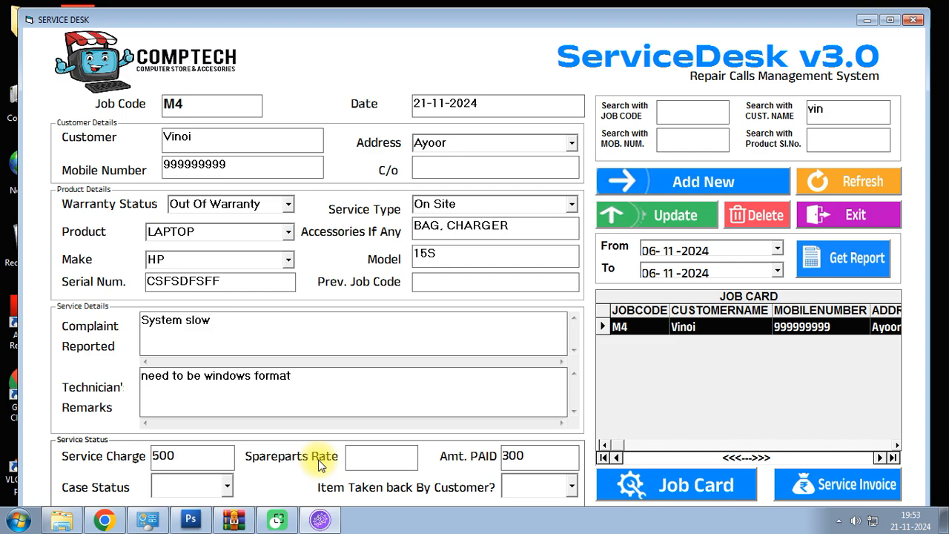
click(292, 377)
text(. ssd )
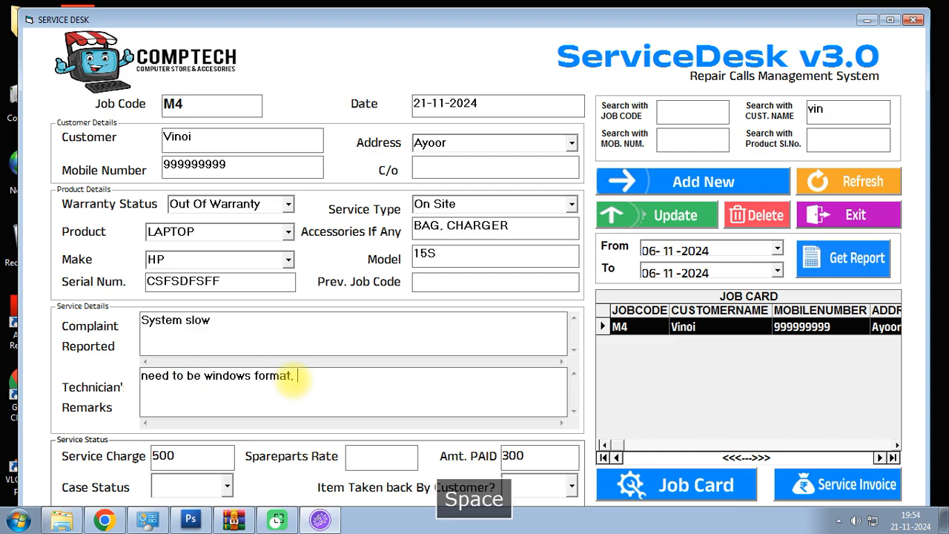
text(cha)
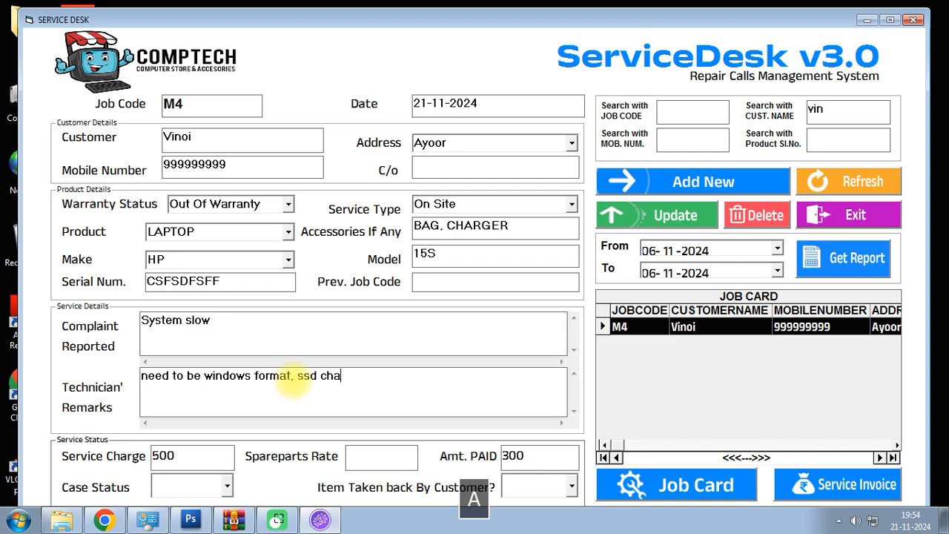
text(nged)
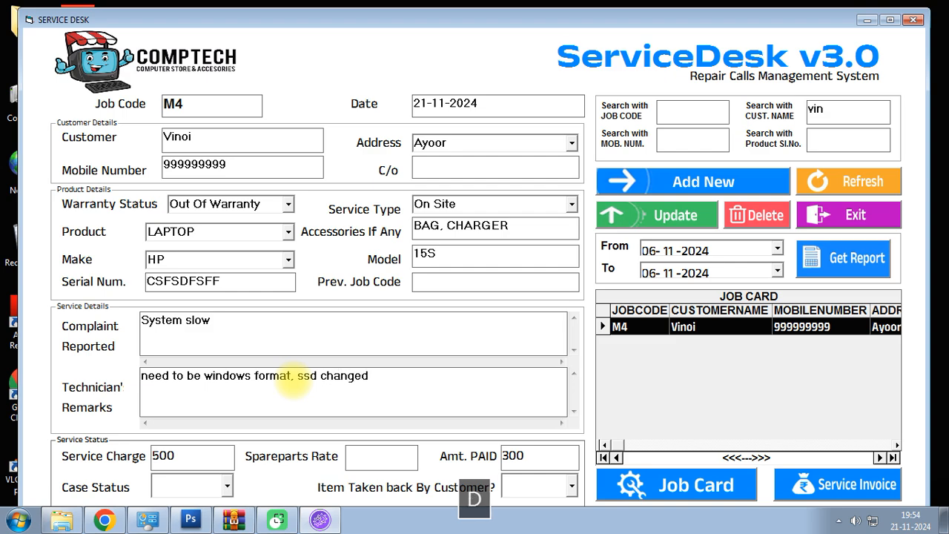
click(375, 458)
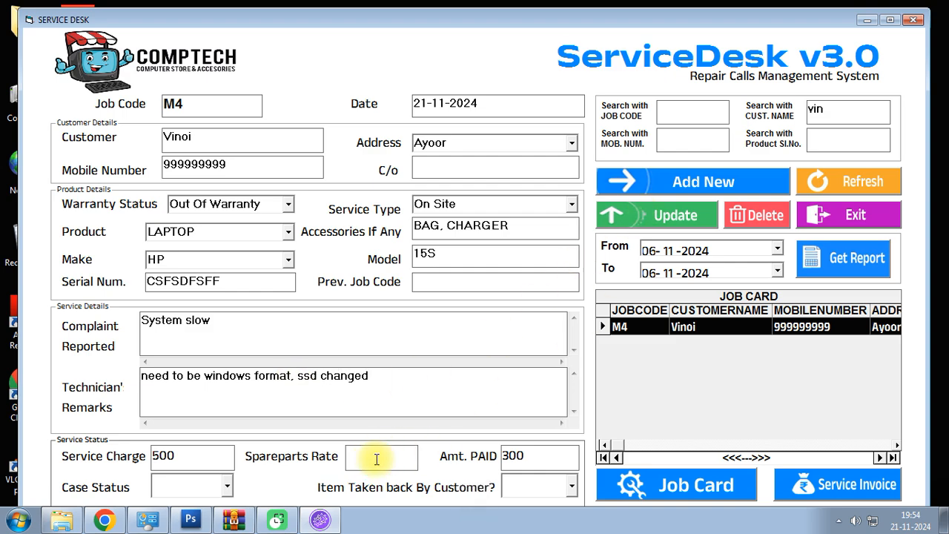
text(200)
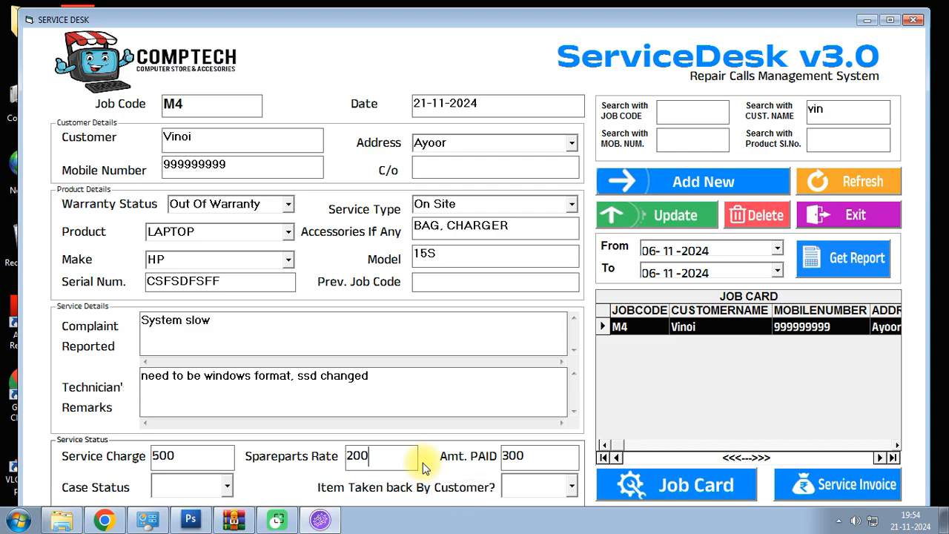
text(0)
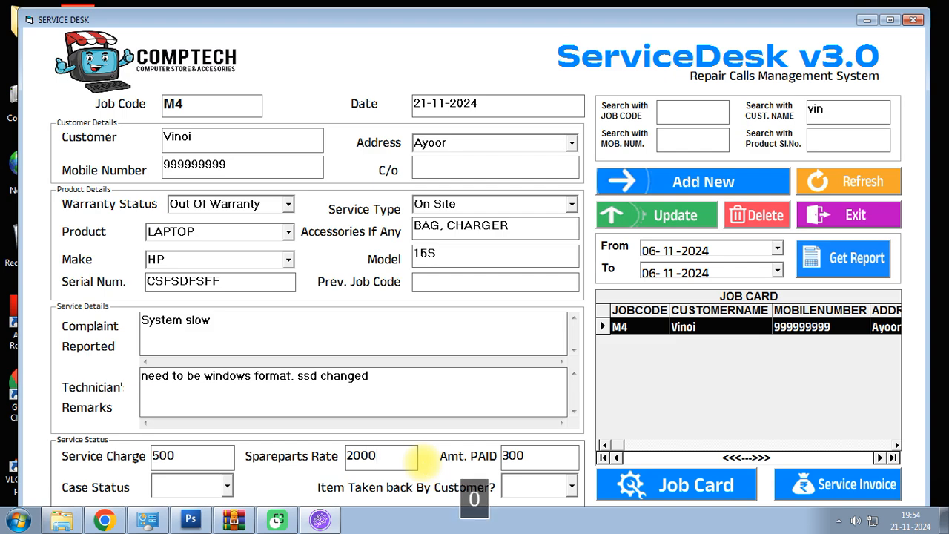
double_click(541, 453)
text(2500)
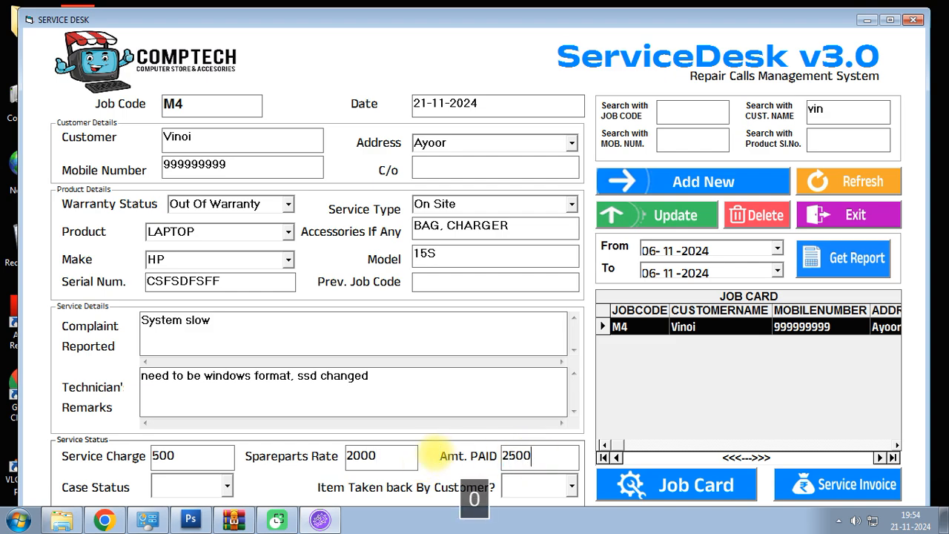
- Mark job M4 Closed with item taken back YES, and save it
click(227, 487)
click(184, 459)
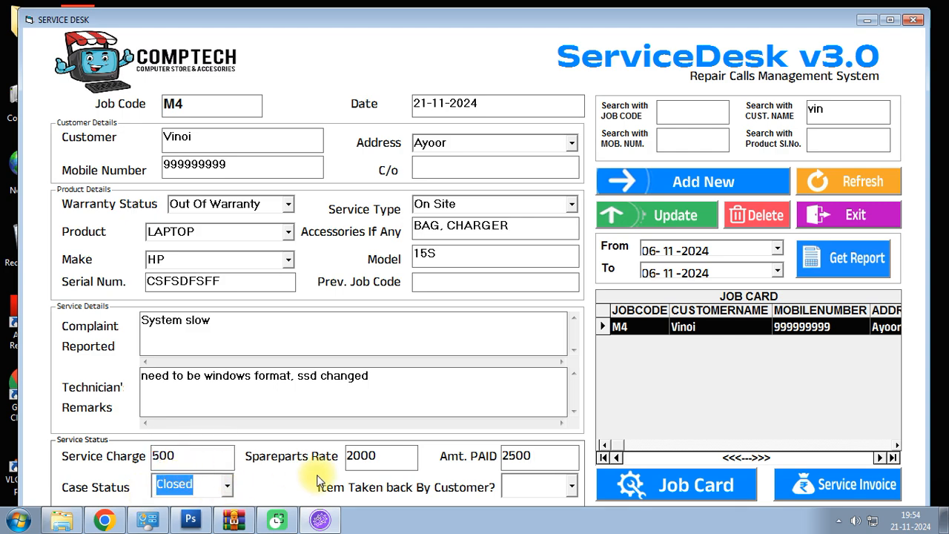
click(572, 487)
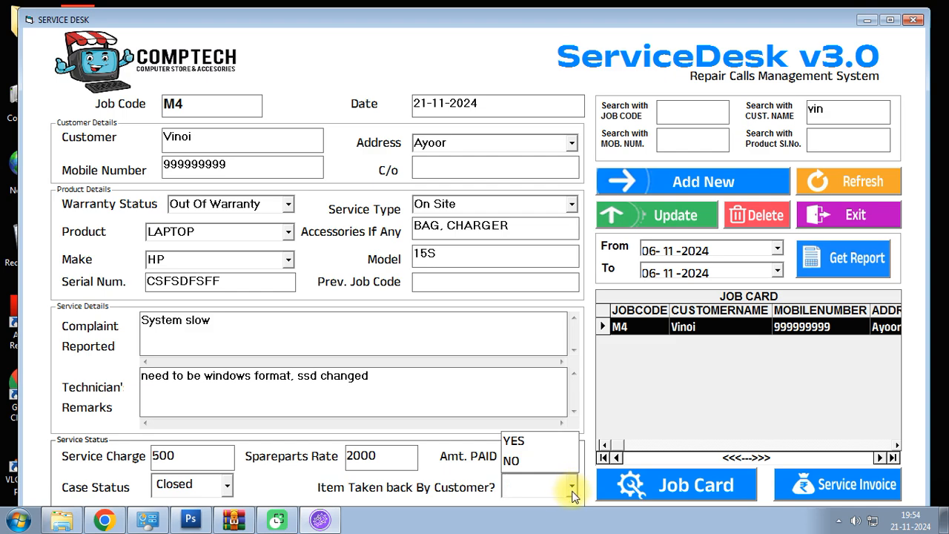
click(556, 442)
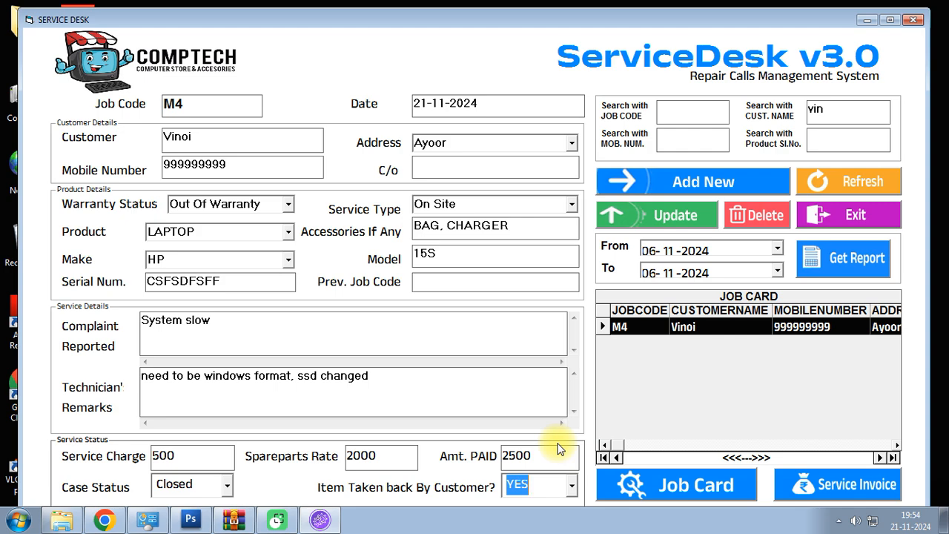
click(675, 215)
click(506, 301)
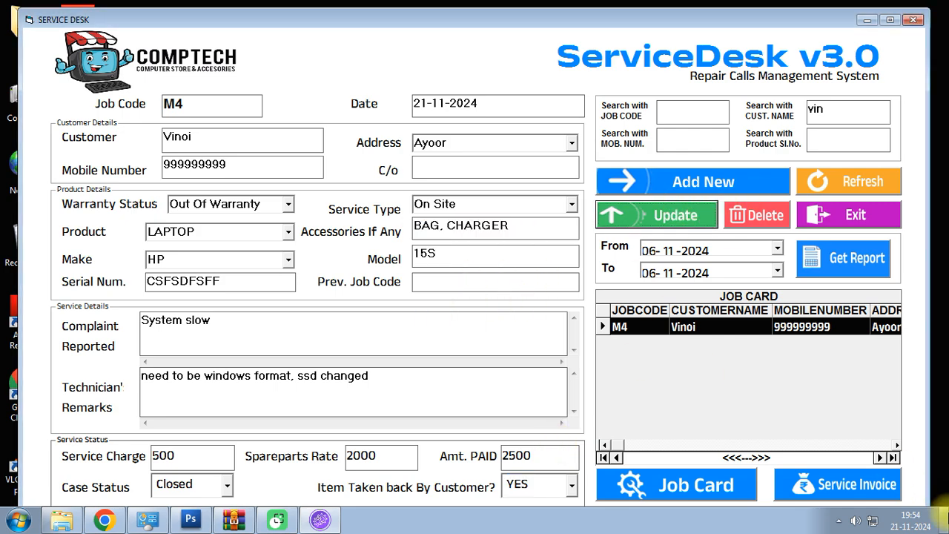
- Preview job M4's service invoice and reposition the DataReport1 window to show its 500 grand total
click(861, 478)
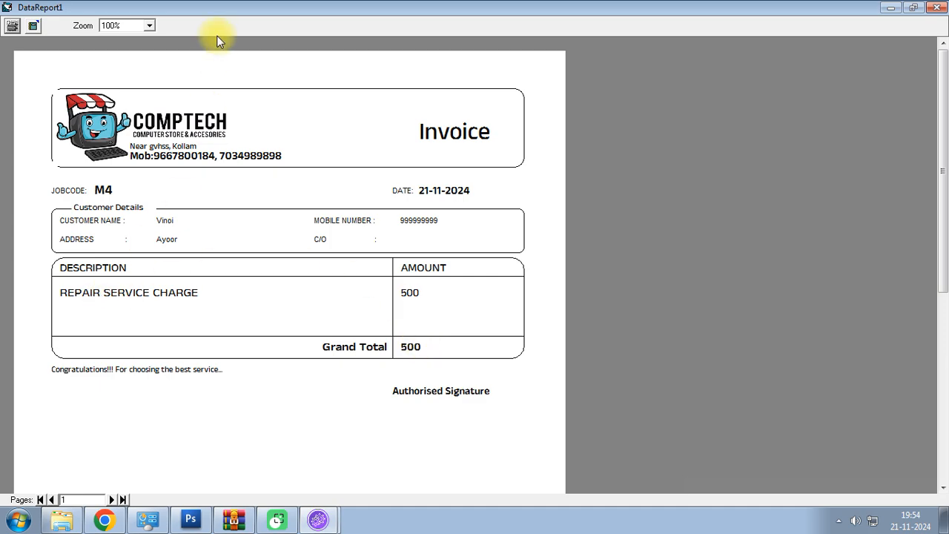
drag(292, 4, 698, 45)
drag(192, 459, 153, 464)
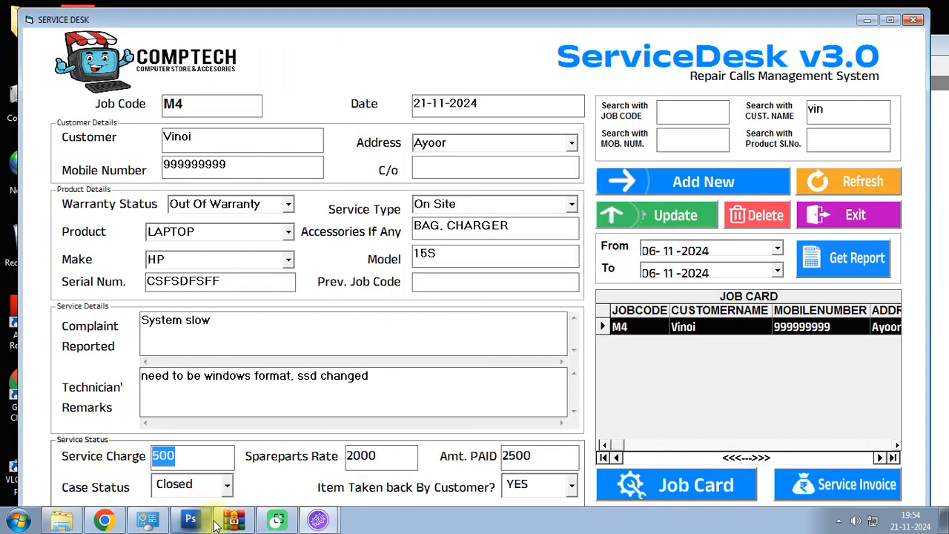
click(319, 520)
click(330, 489)
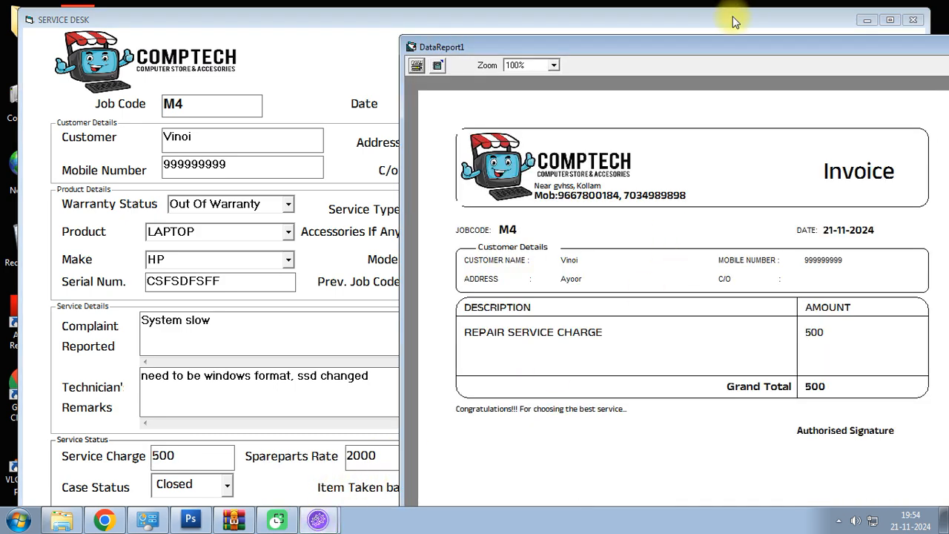
drag(702, 44, 408, 54)
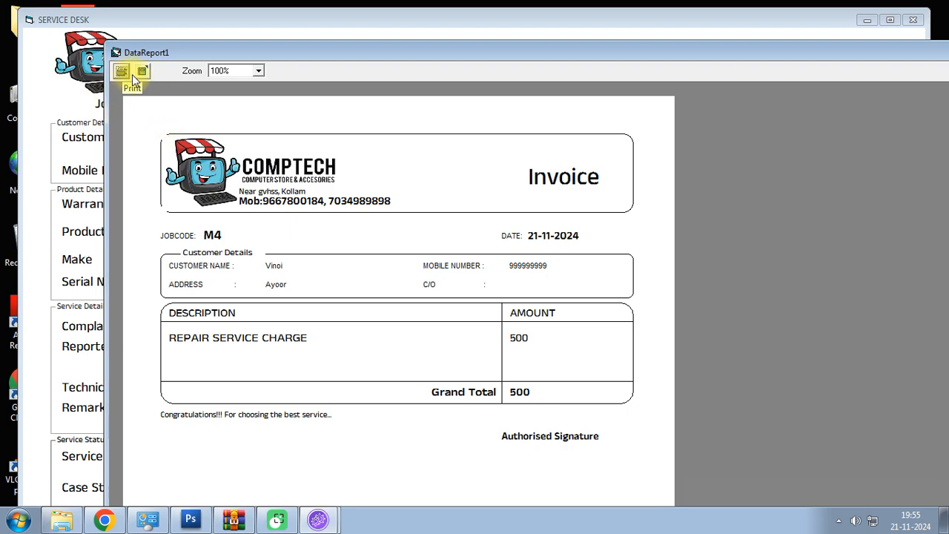
drag(237, 58, 146, 40)
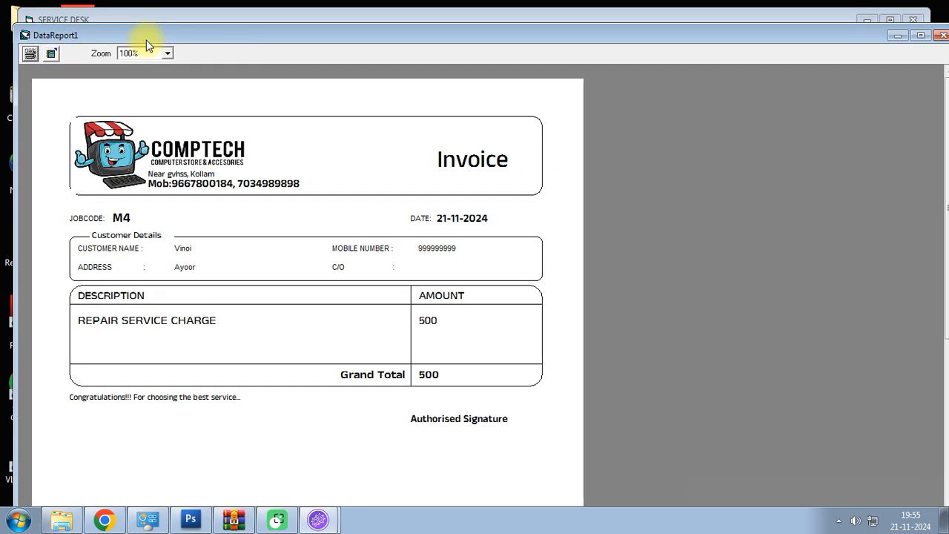
- Close the invoice preview, reload the job list, and add a new blank job M8
click(944, 35)
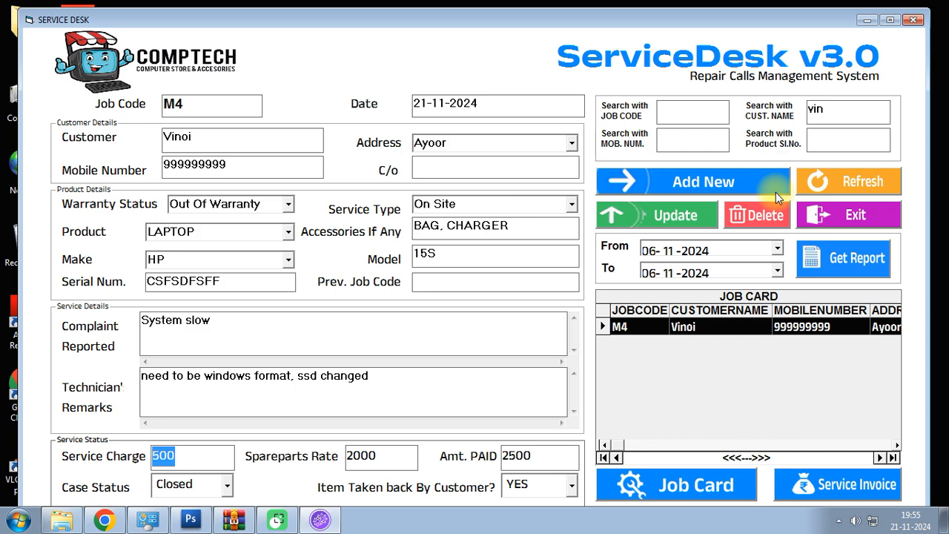
click(833, 192)
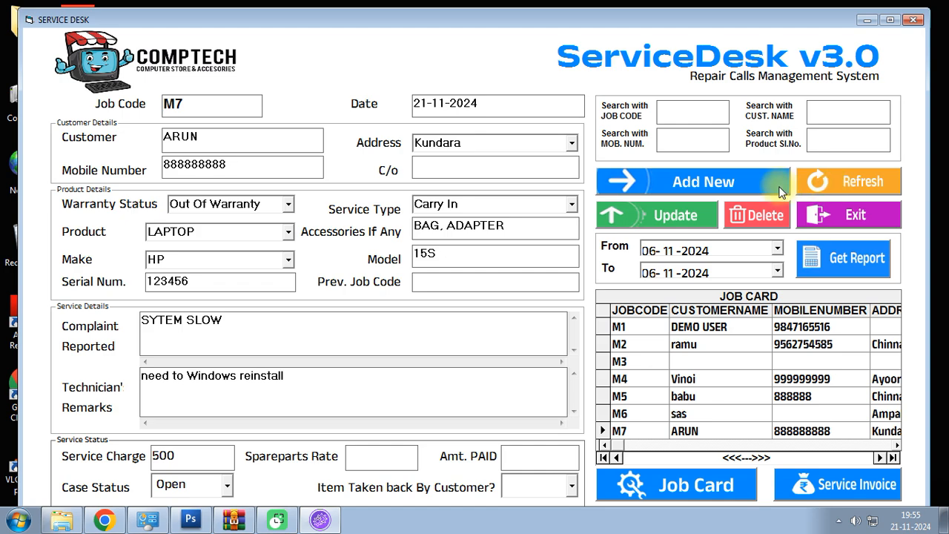
click(601, 431)
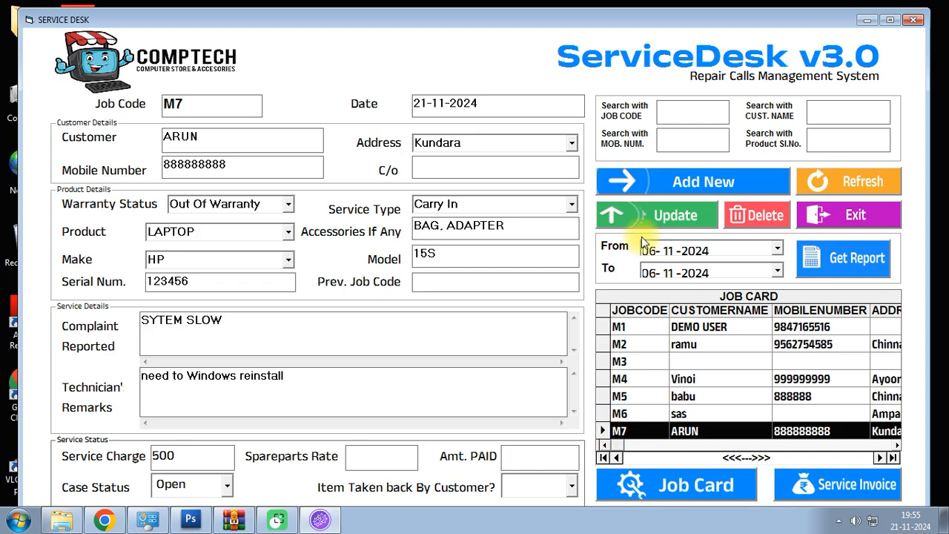
click(638, 182)
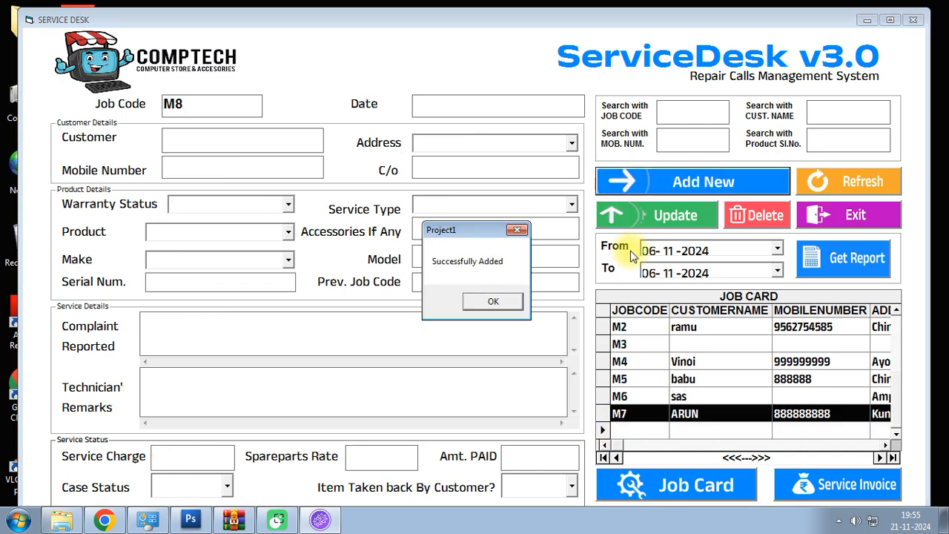
click(518, 302)
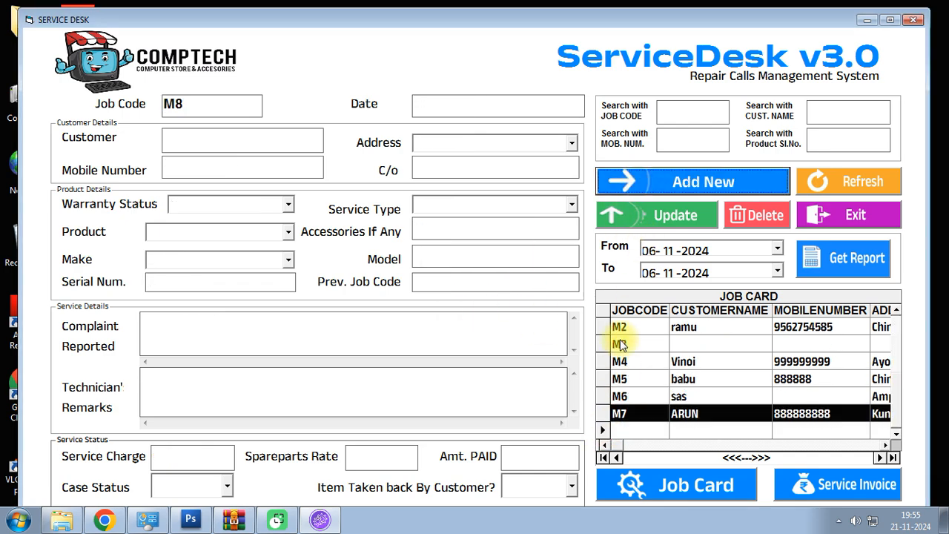
- Browse the job records, then select and delete the blank M8 job, leaving M1–M7
click(613, 459)
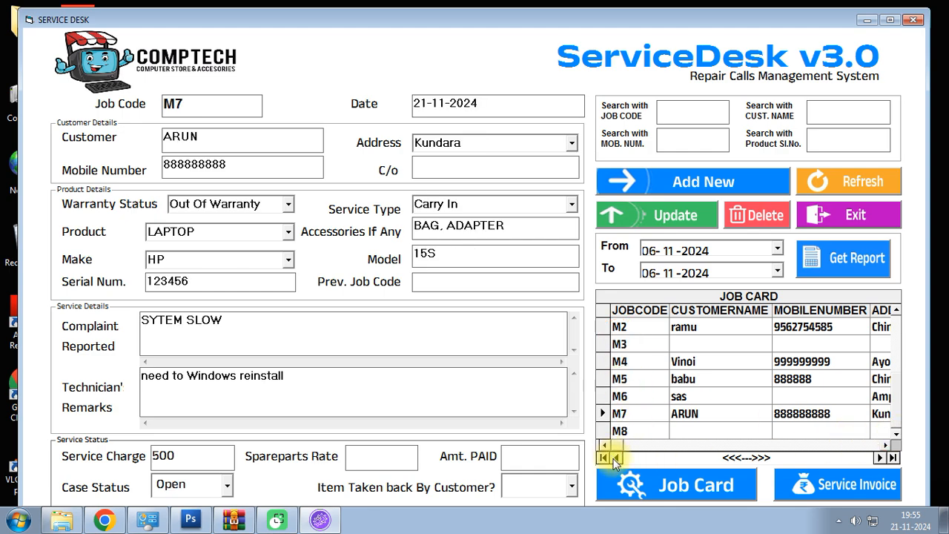
double_click(613, 459)
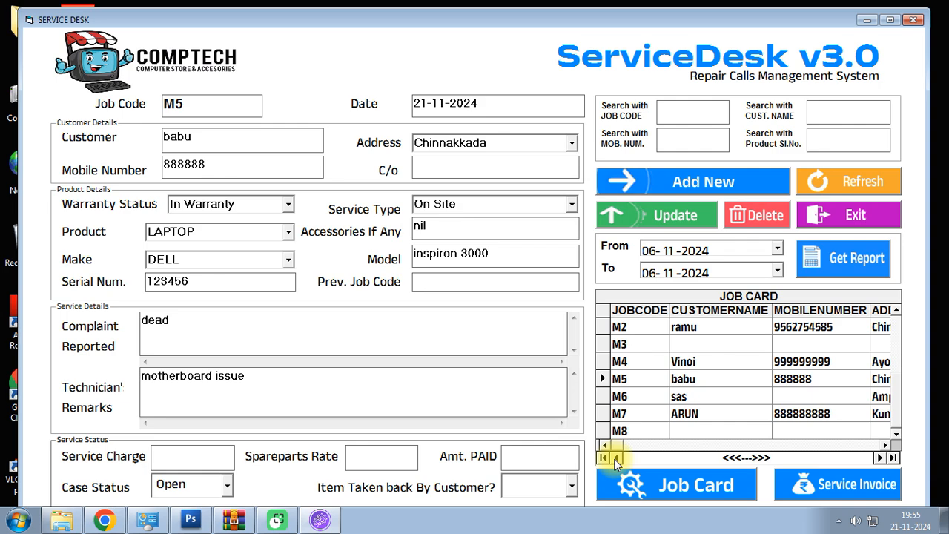
double_click(613, 458)
double_click(880, 459)
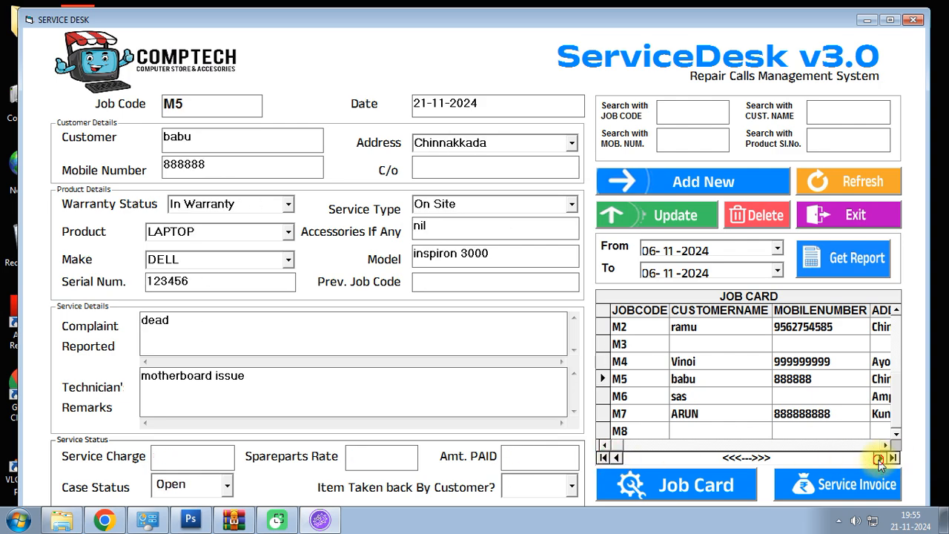
double_click(880, 458)
click(619, 431)
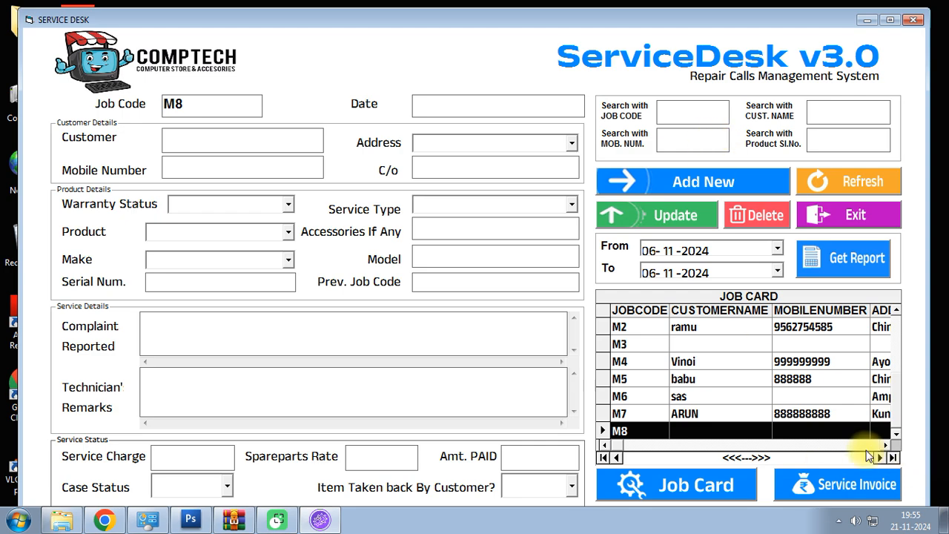
click(748, 218)
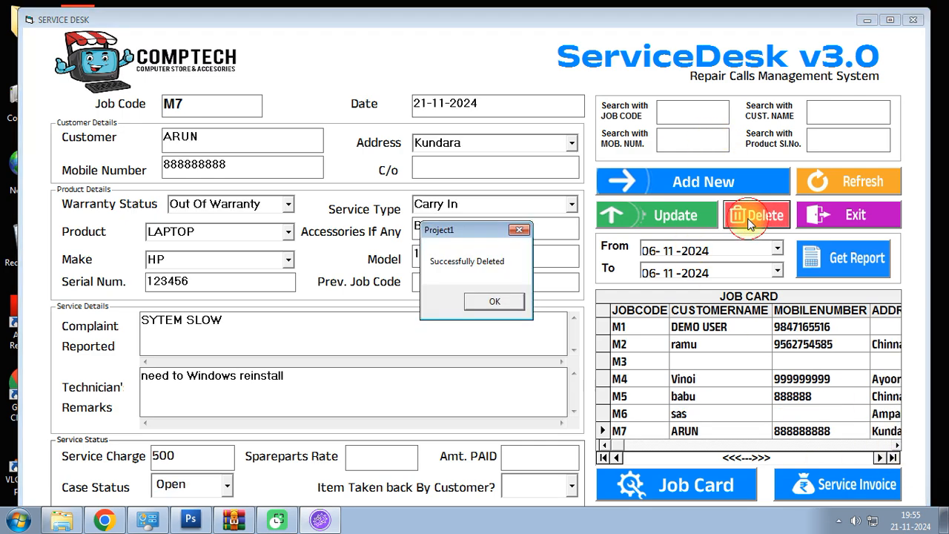
click(494, 301)
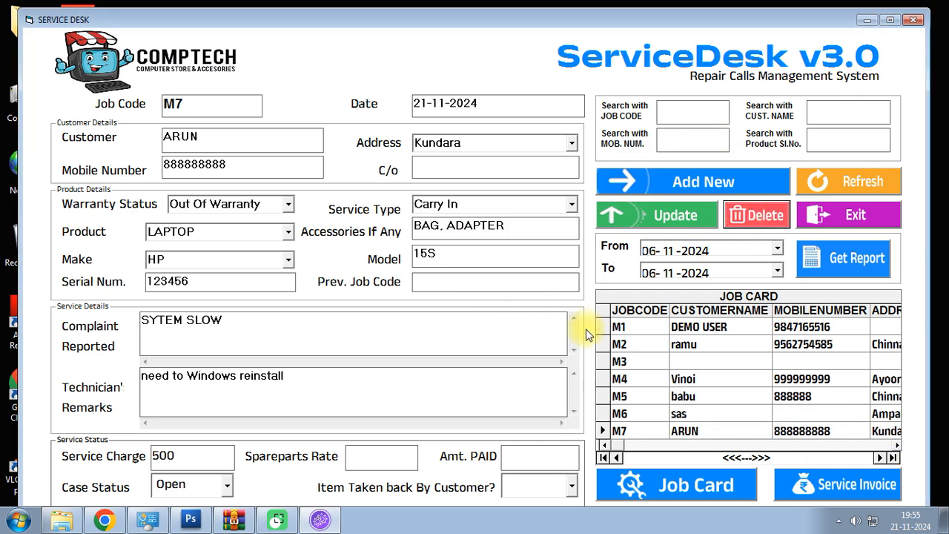
- Reload the job form and set the report start date to 06-02-2023
click(826, 191)
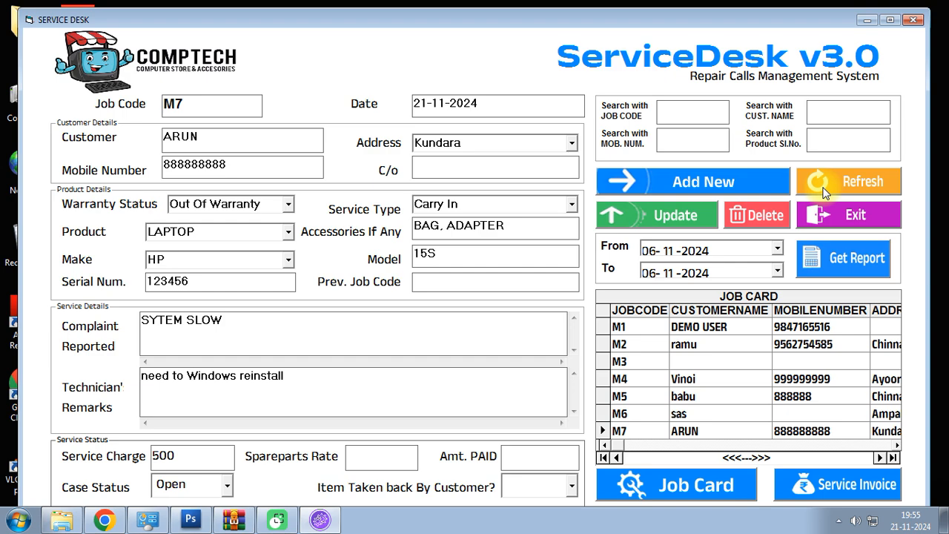
click(777, 270)
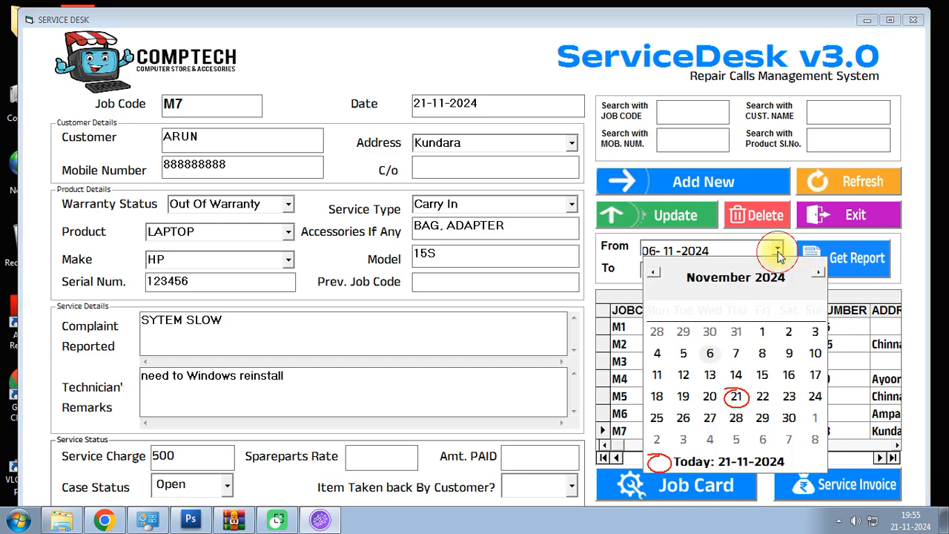
click(771, 277)
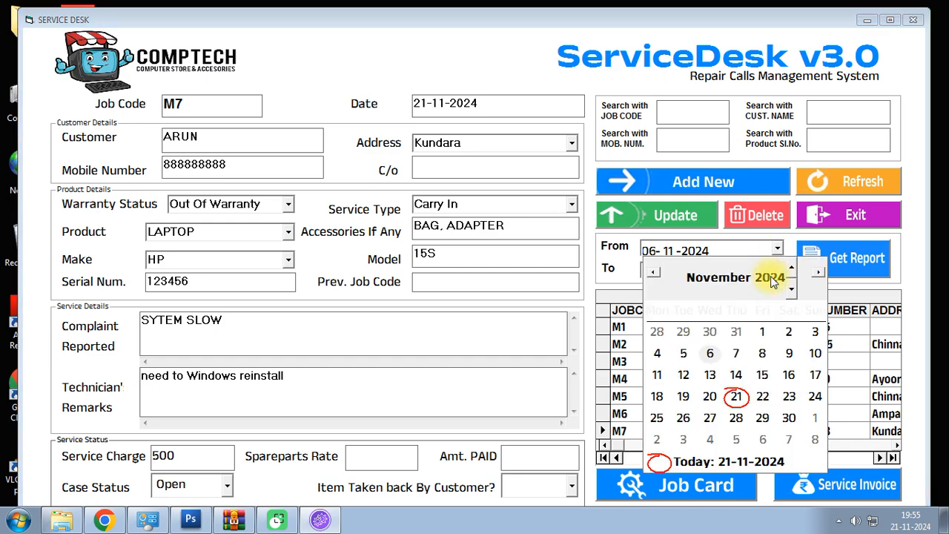
click(791, 289)
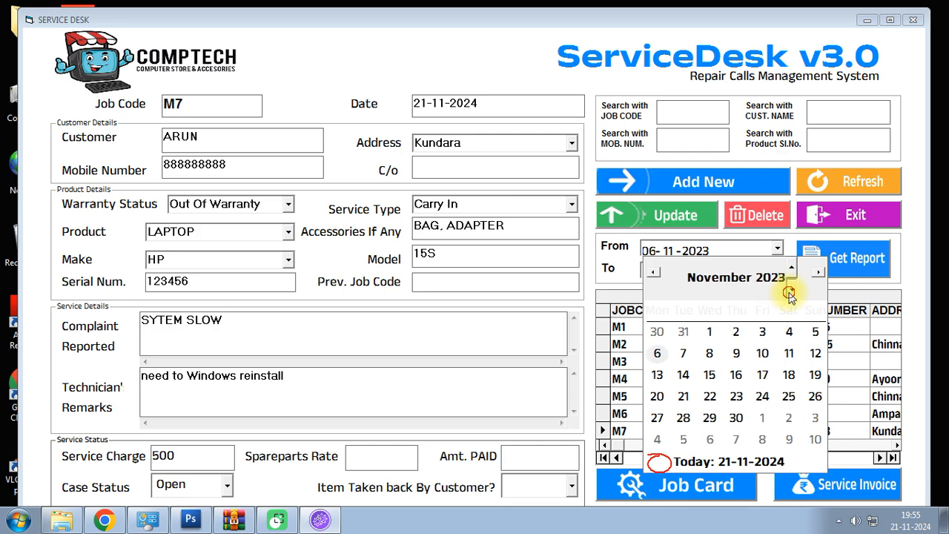
click(723, 277)
click(705, 313)
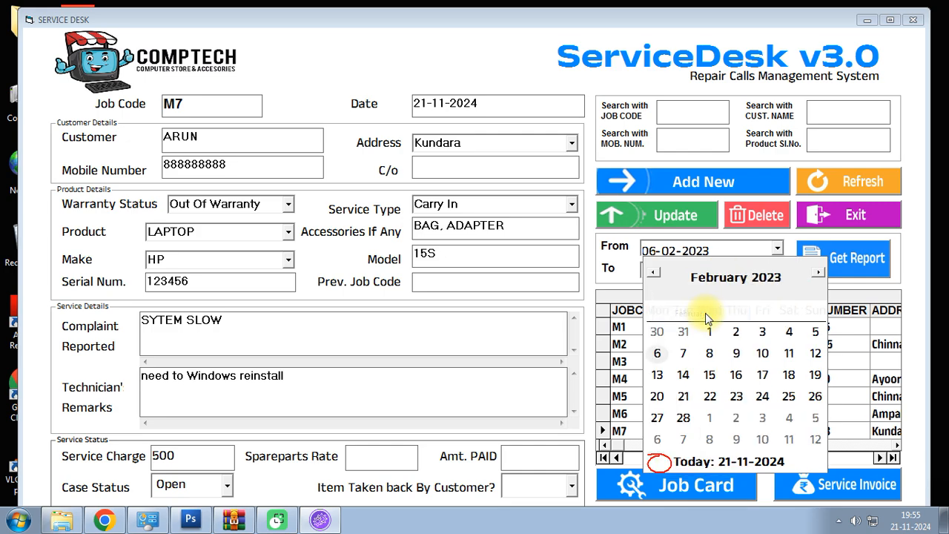
click(666, 252)
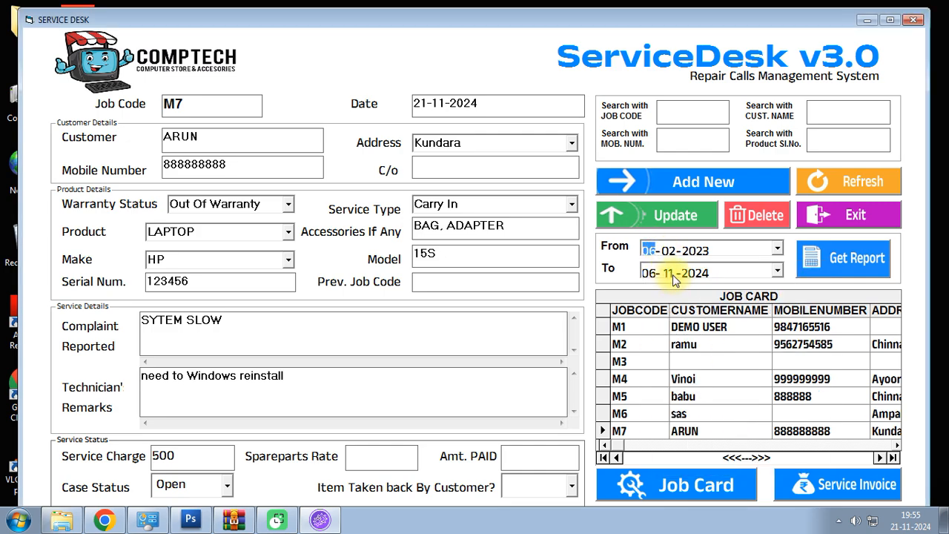
- Set the report end date to 21-11-2024 and generate the datewise report
click(777, 271)
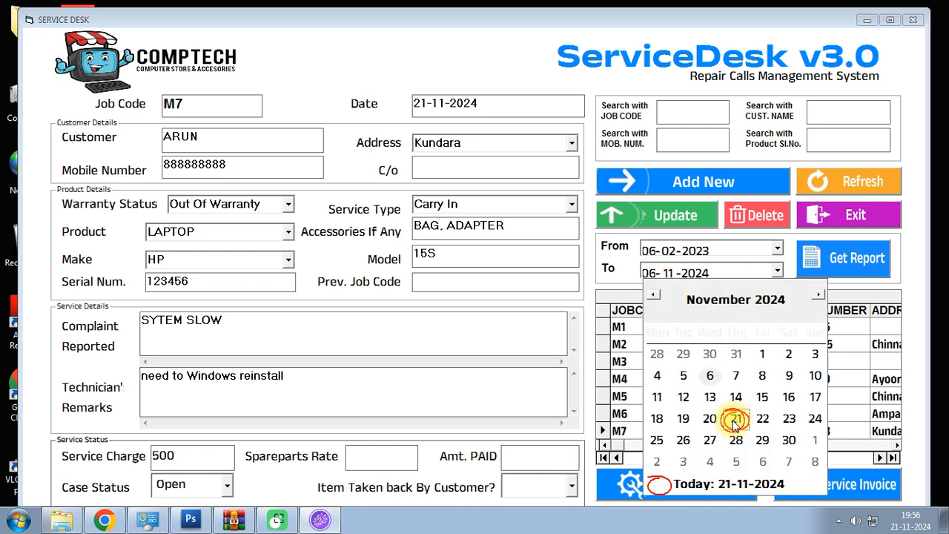
click(736, 419)
click(724, 273)
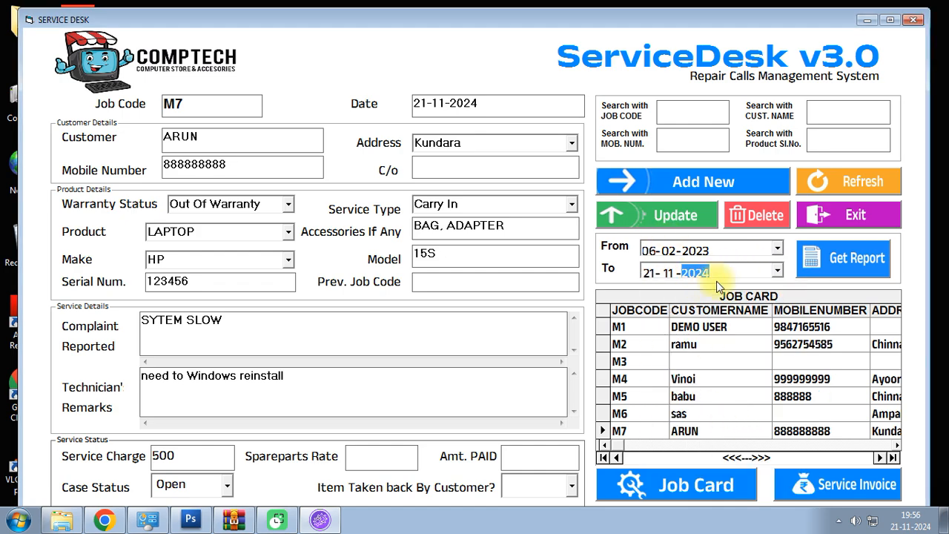
click(717, 249)
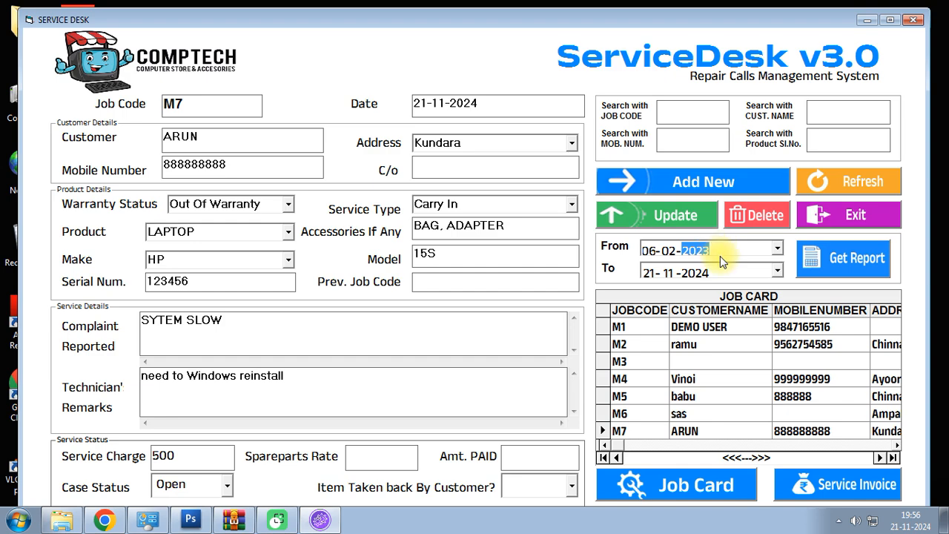
click(849, 266)
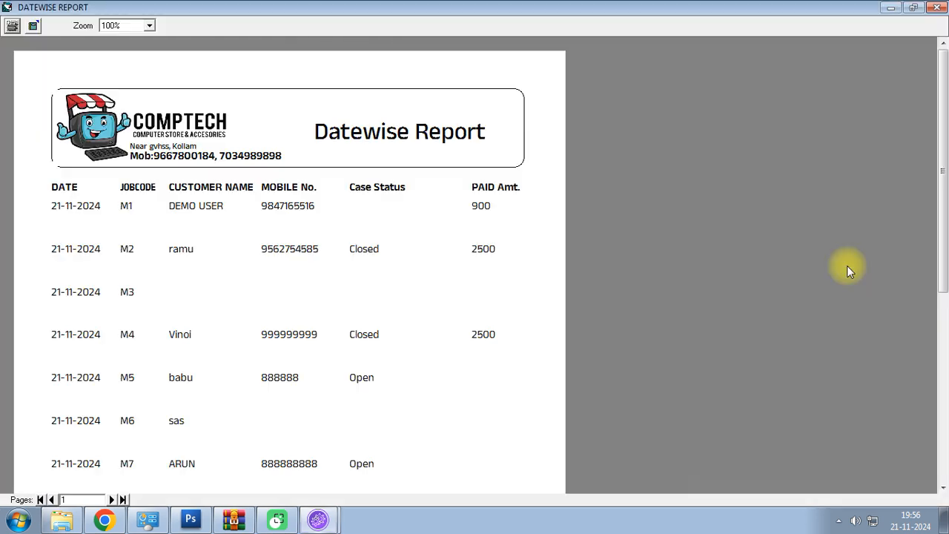
- Scroll the datewise report to check its totals of 7 services and 5900 paid, then close it
drag(940, 202, 939, 377)
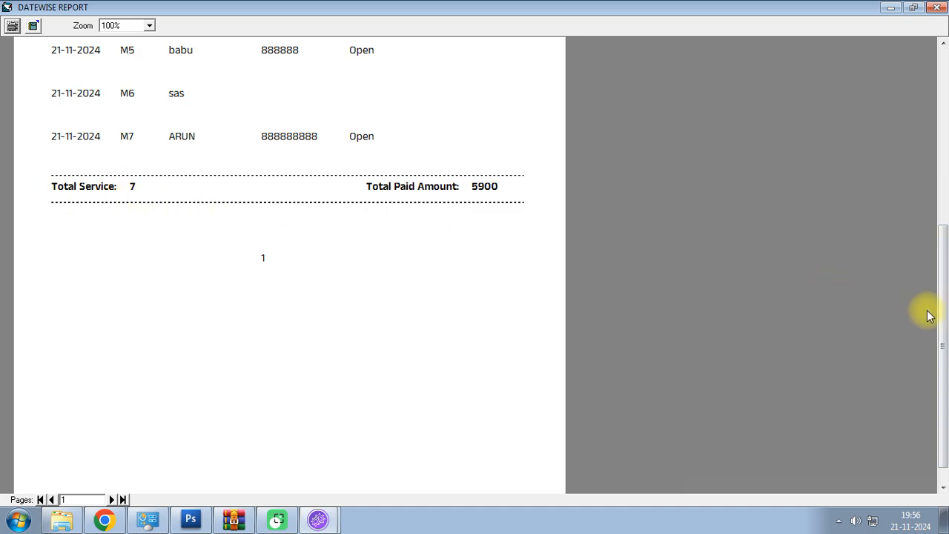
drag(940, 327, 943, 194)
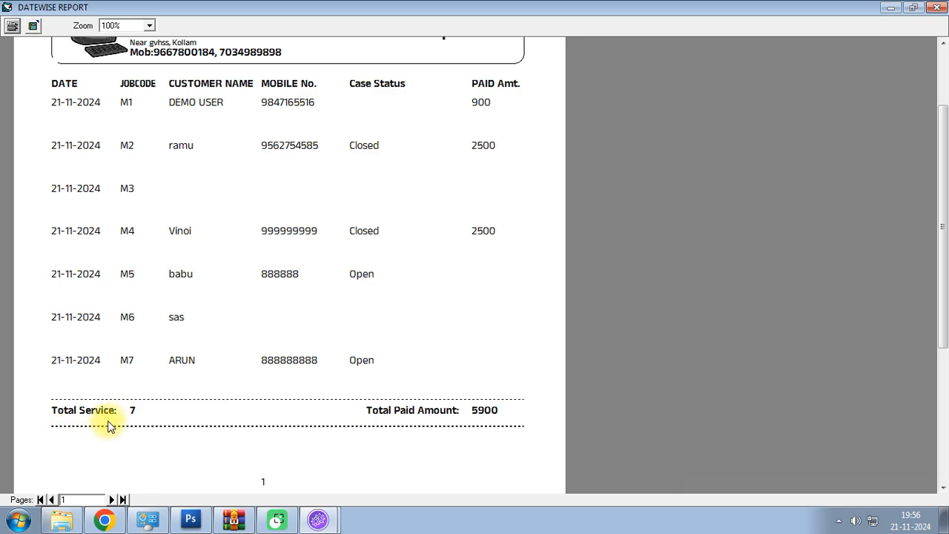
click(938, 7)
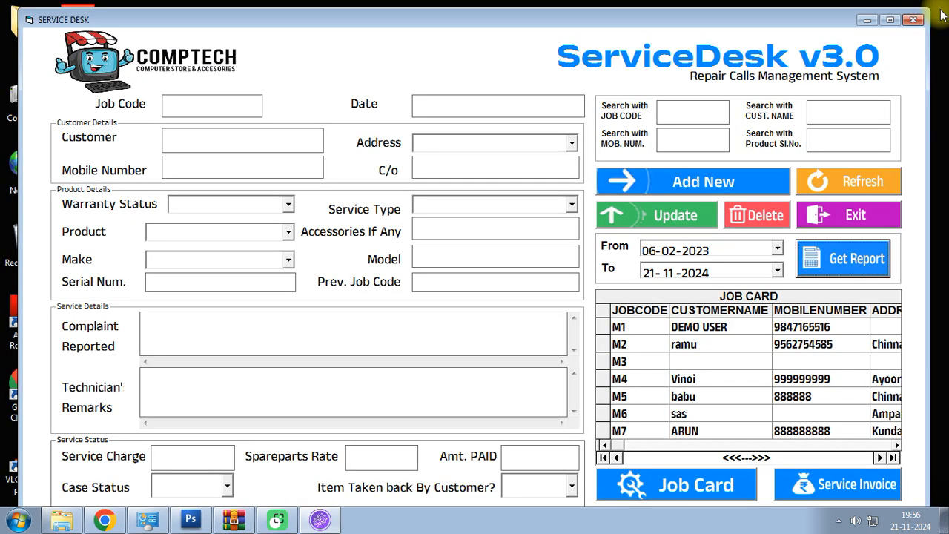
- Reload the job form and exit ServiceDesk to the Windows desktop
click(853, 189)
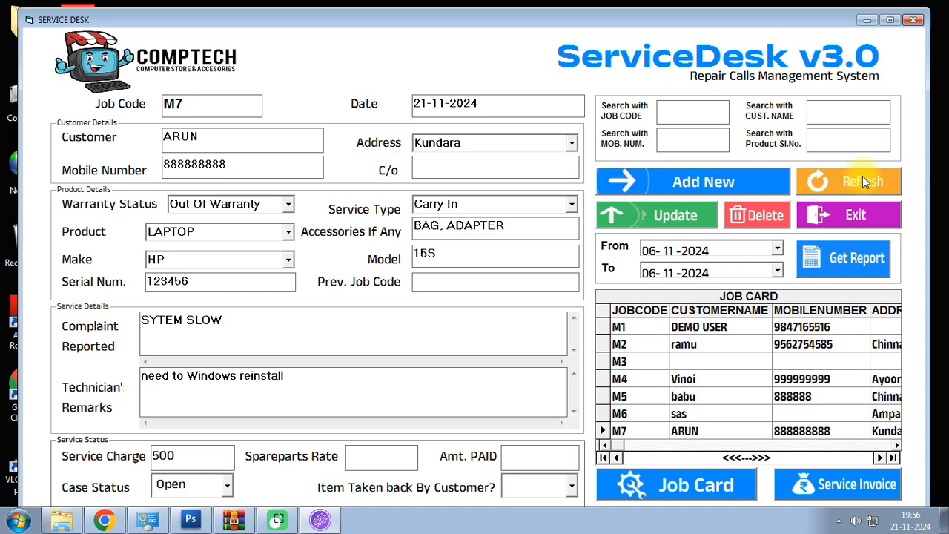
click(913, 22)
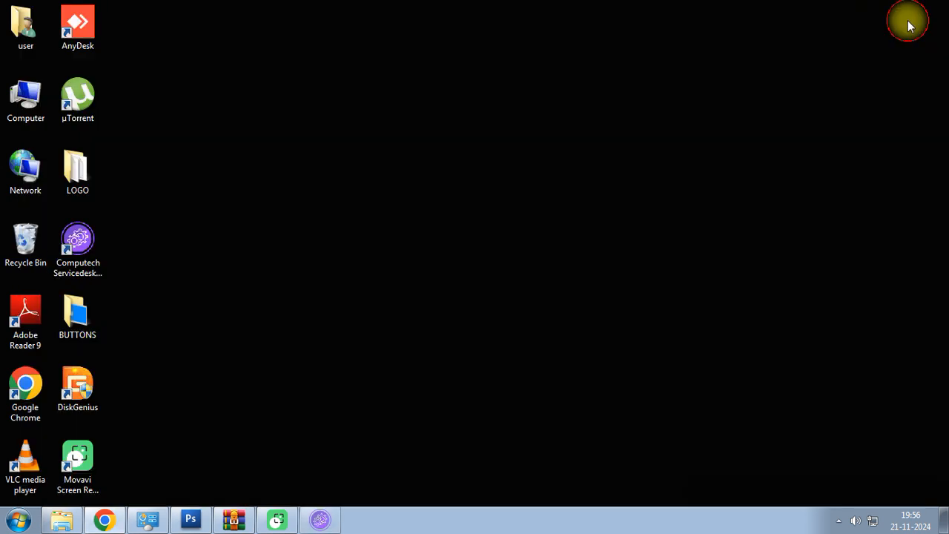